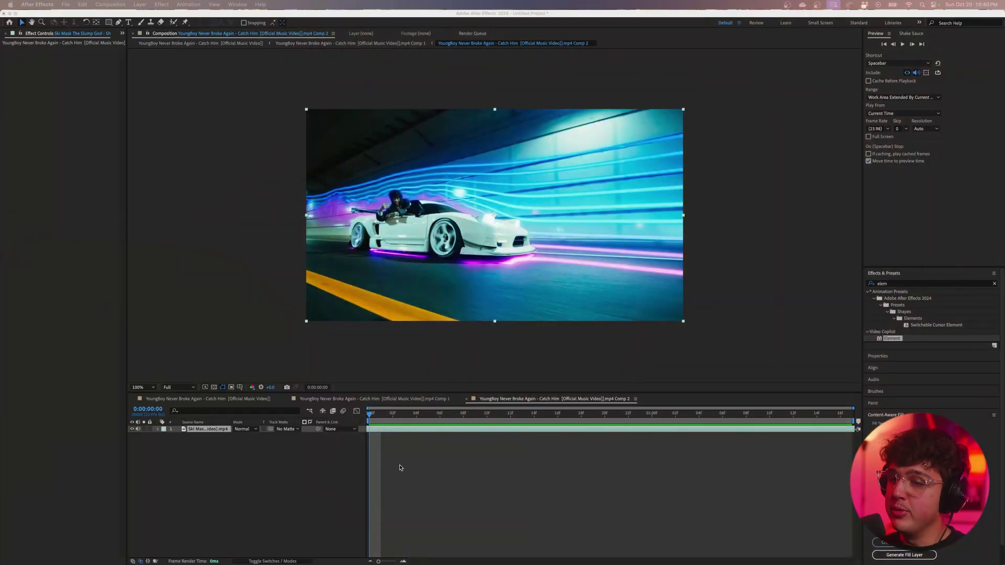
left_click(394, 425)
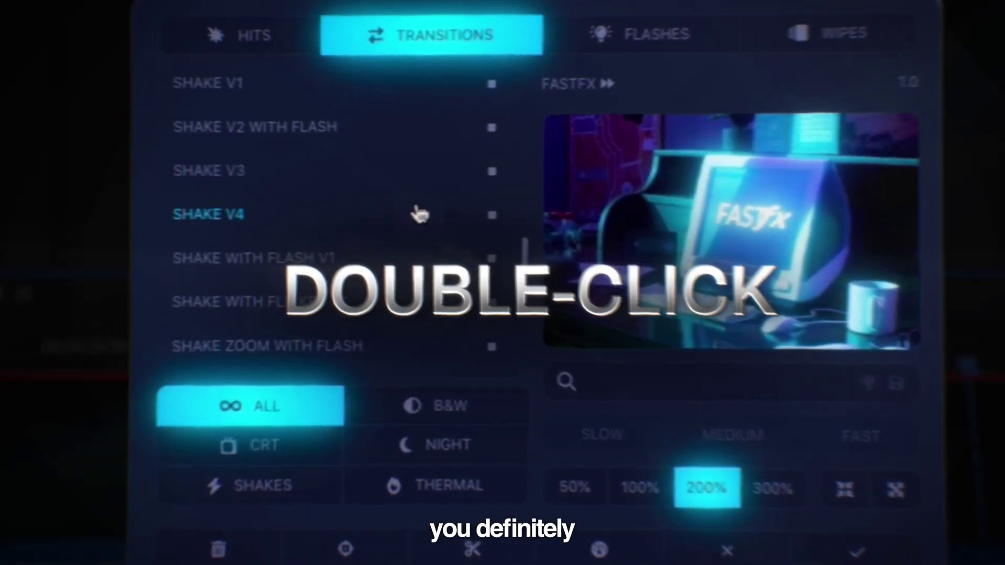
double_click(410, 261)
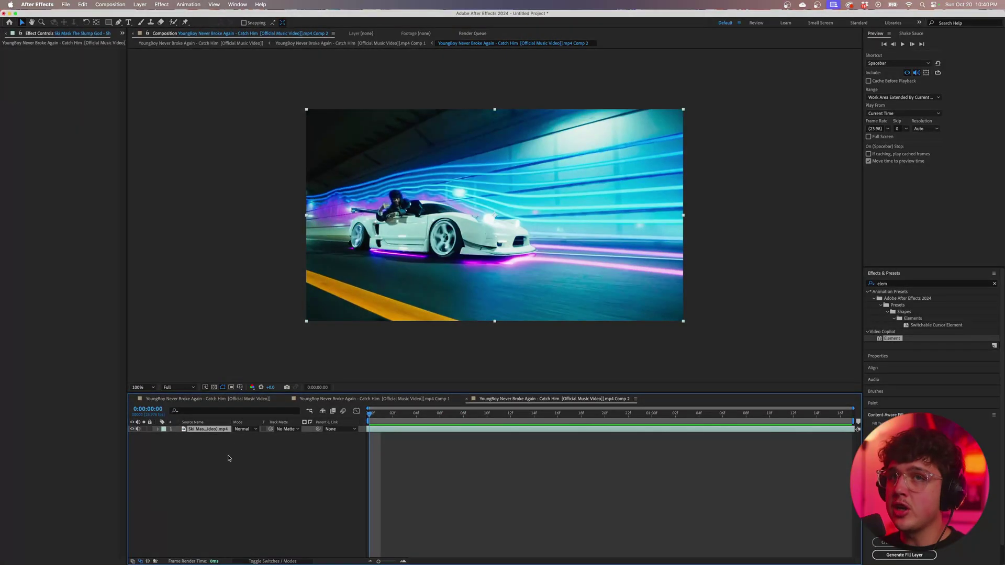
Create a new solid layer named ELEMENT above the video footage in the composition
right_click(193, 456)
mouse_move(199, 461)
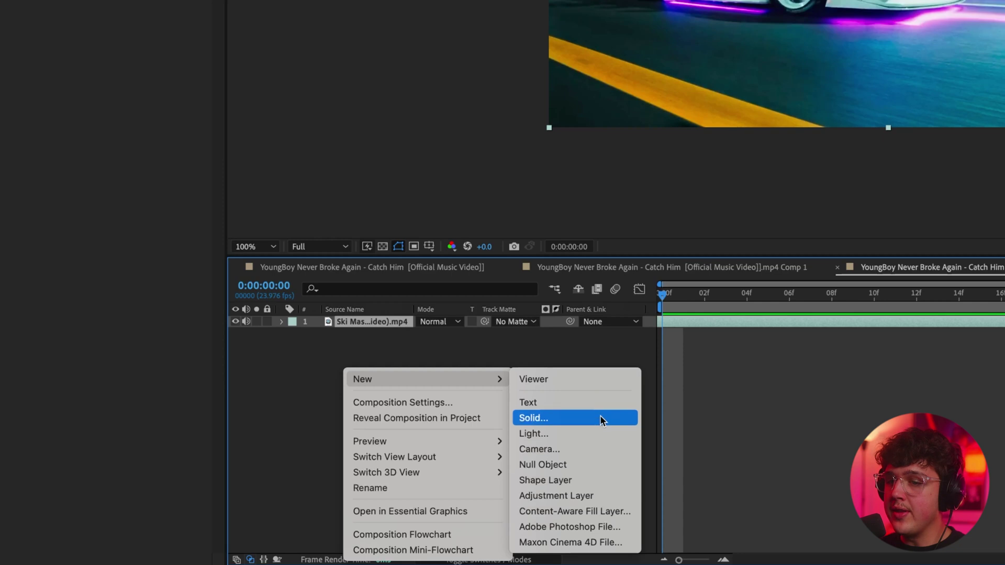
left_click(600, 417)
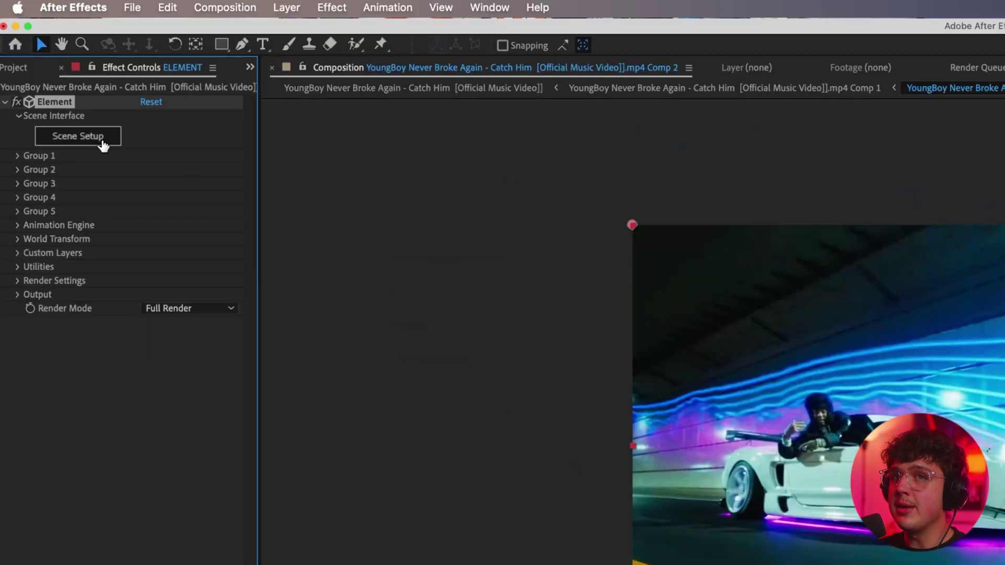
Import the 3D object iphone_11_pro_max.obj into the Element effect's scene setup
left_click(52, 70)
left_click(25, 42)
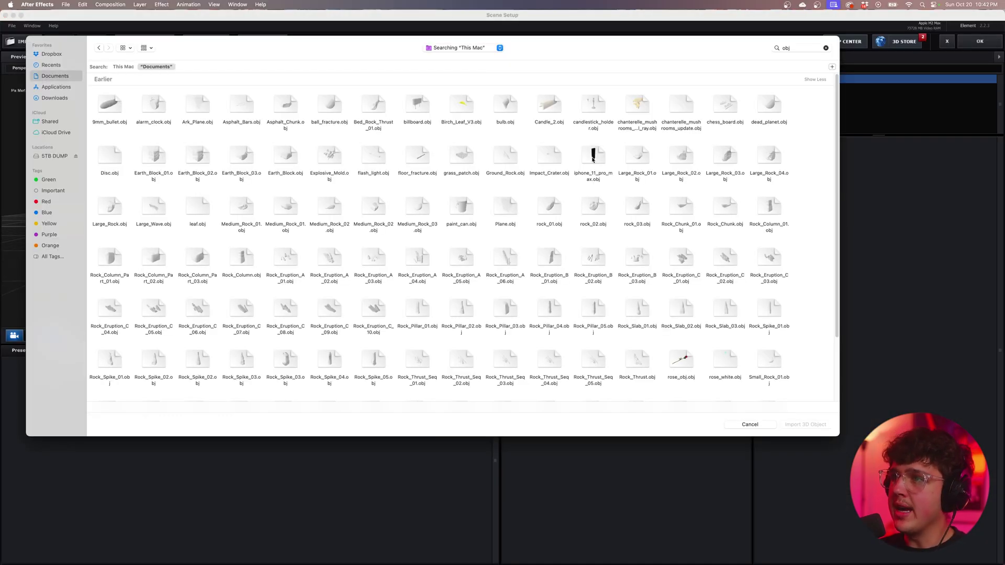
double_click(593, 157)
left_click(554, 264)
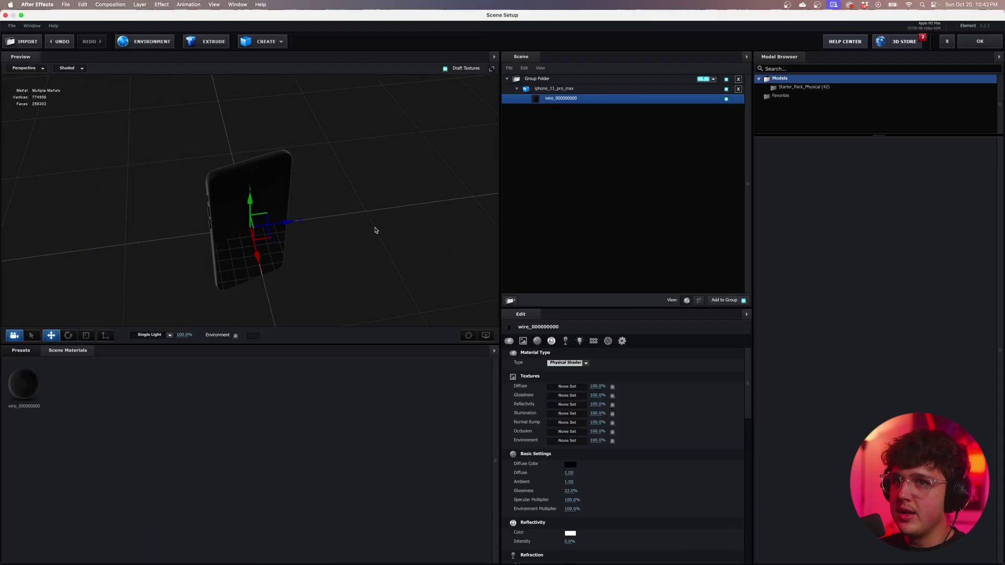
left_click_drag(375, 230, 274, 215)
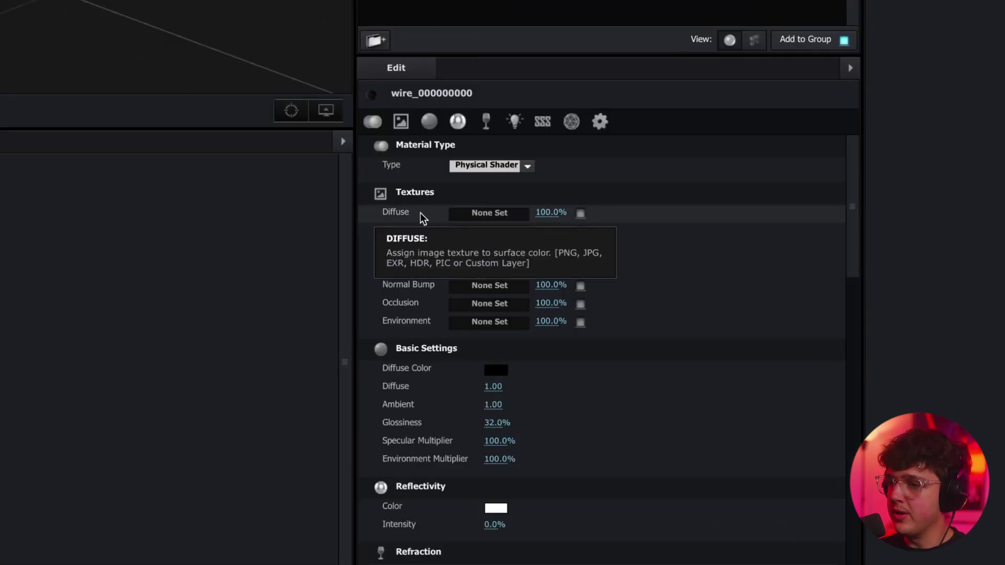
left_click(482, 219)
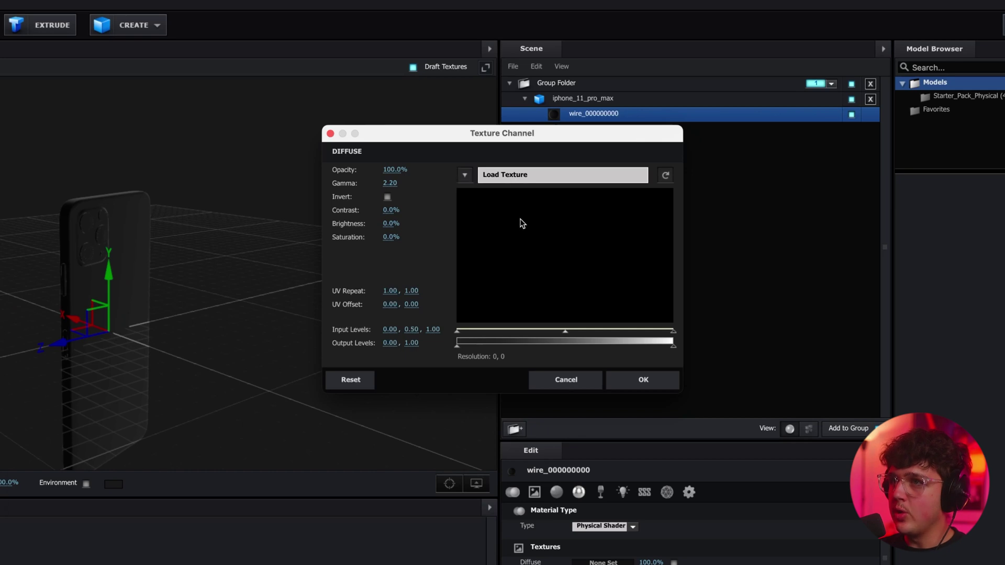
left_click(522, 223)
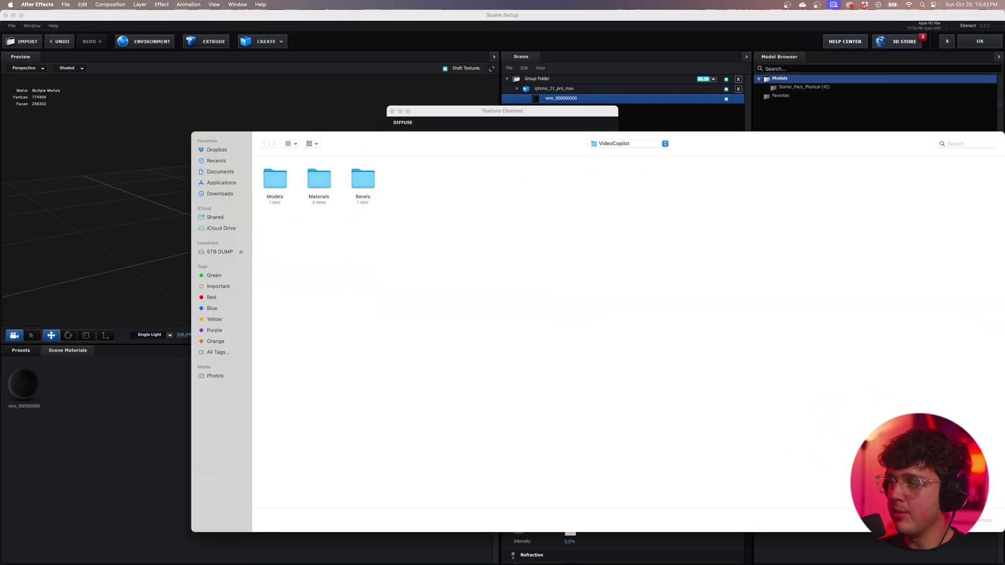
key("Escape")
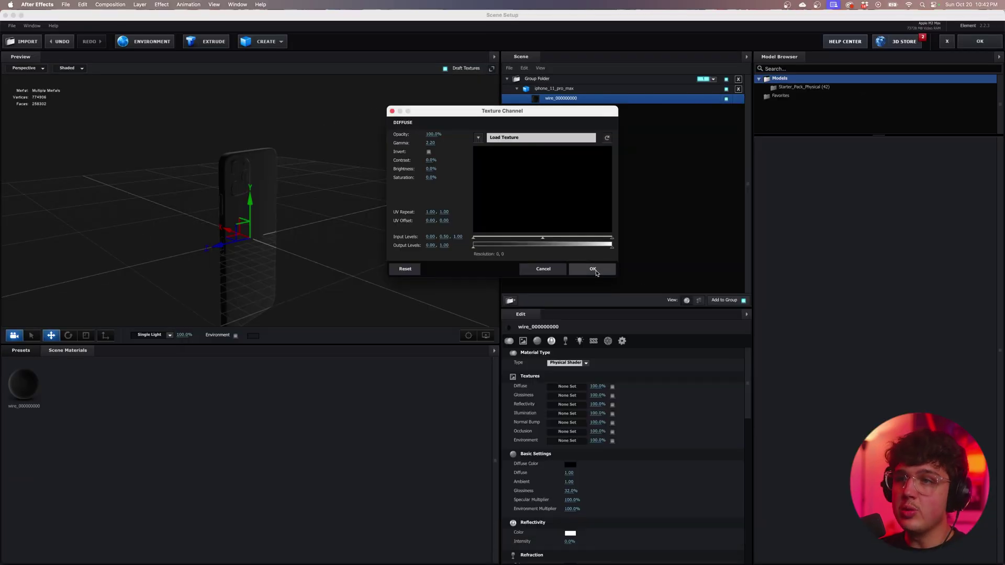
left_click(590, 270)
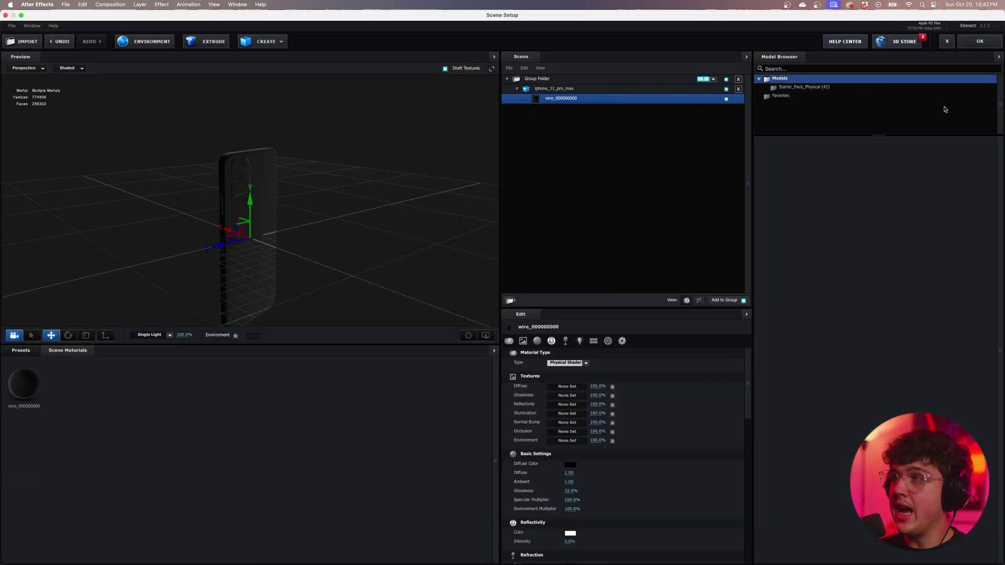
Apply the scene, then set Group 1's particle size to 24 and its Position XY to 1447, 540
left_click(980, 42)
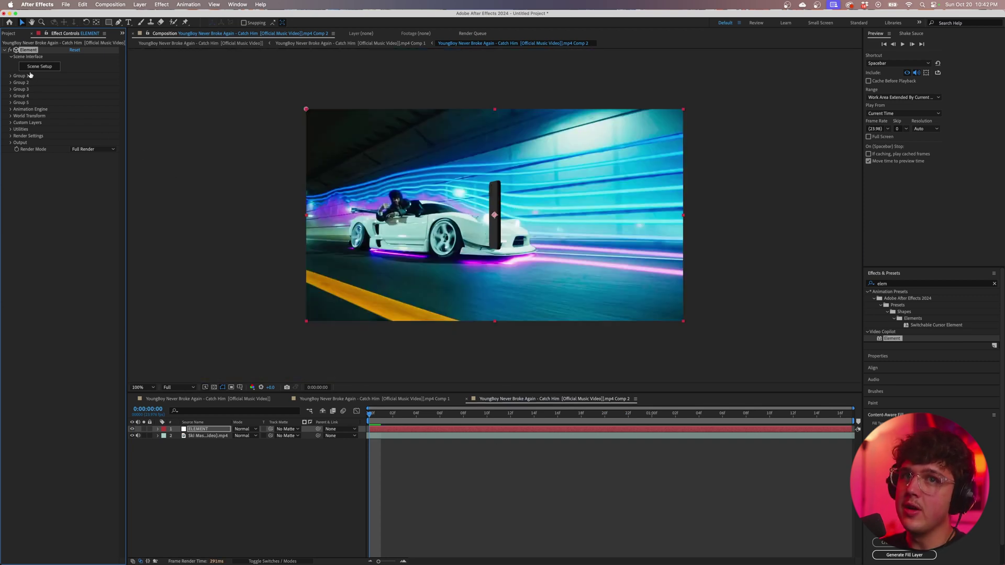
left_click(11, 76)
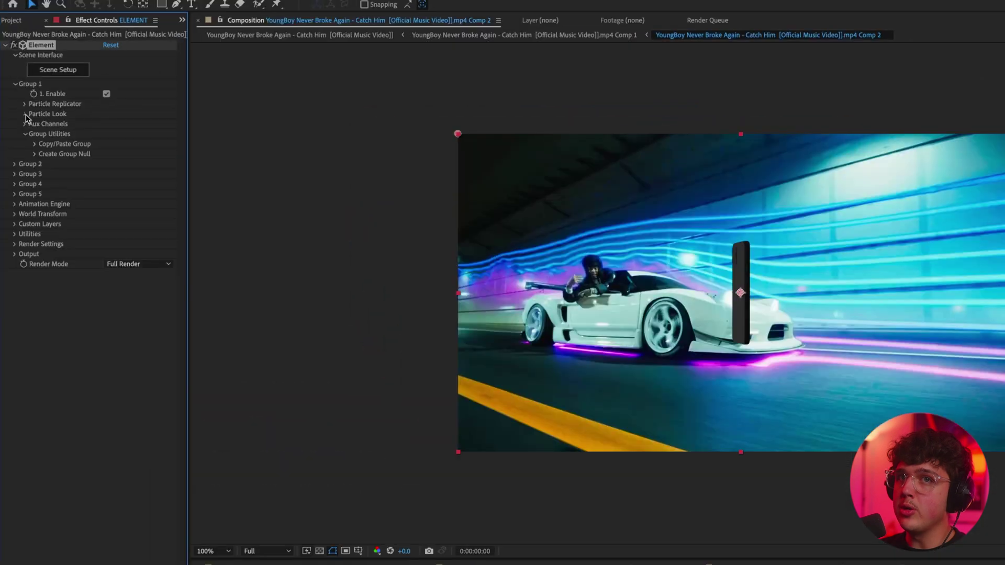
left_click(17, 89)
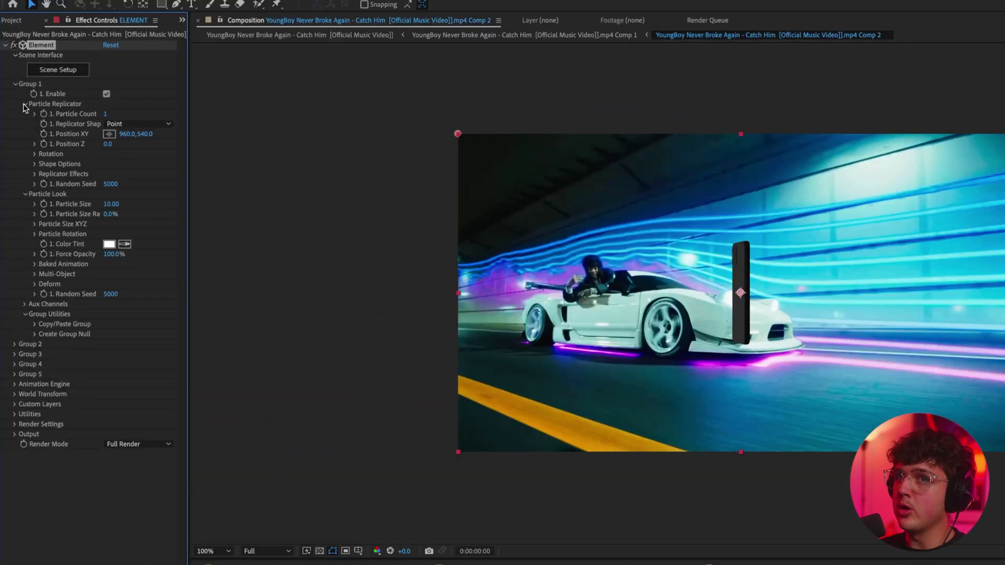
left_click_drag(111, 208, 183, 194)
left_click_drag(132, 140, 255, 187)
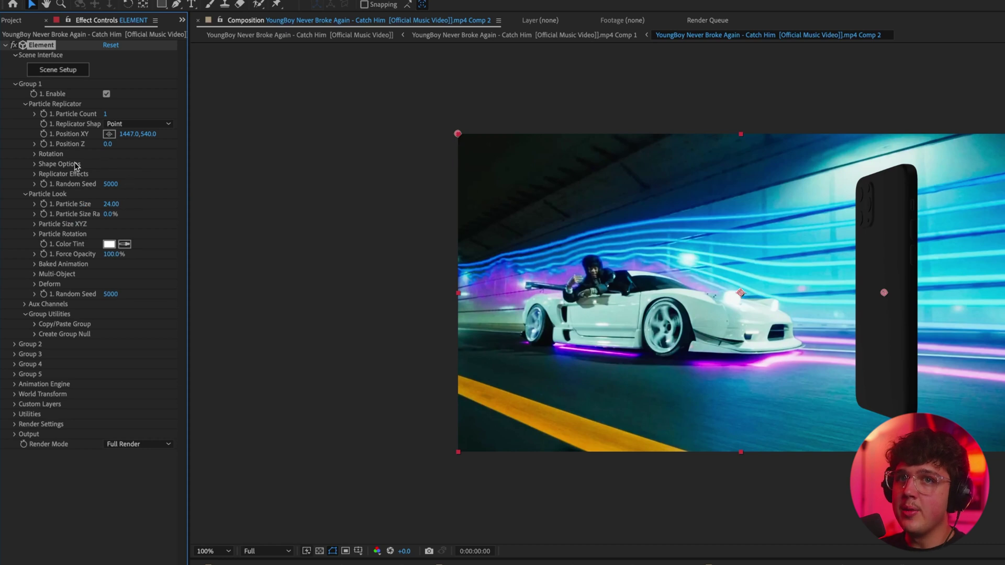
Set Group 1's Y rotation to about 325° so the phone's back faces the viewer
left_click(35, 153)
left_click_drag(117, 174, 208, 166)
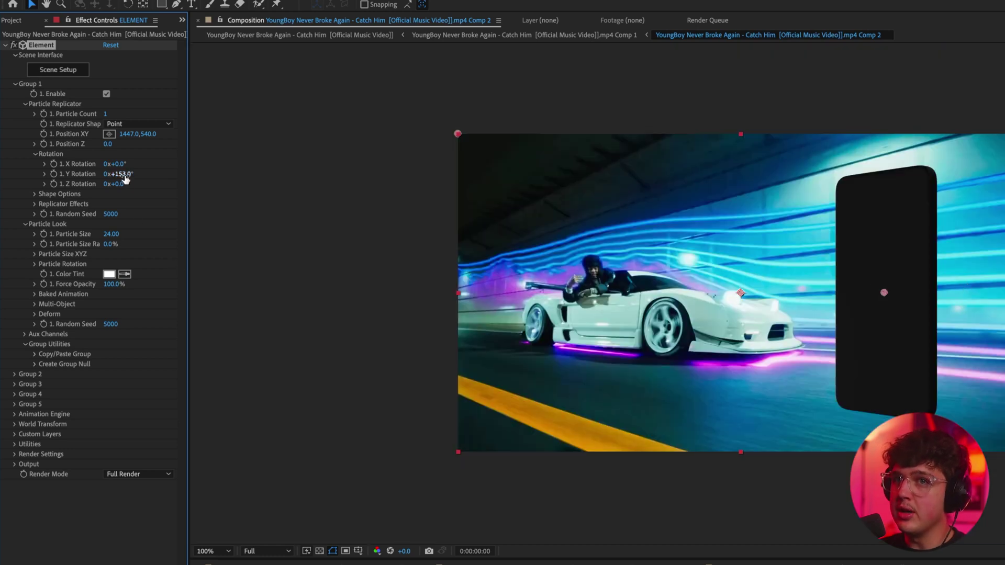
left_click_drag(125, 180, 229, 180)
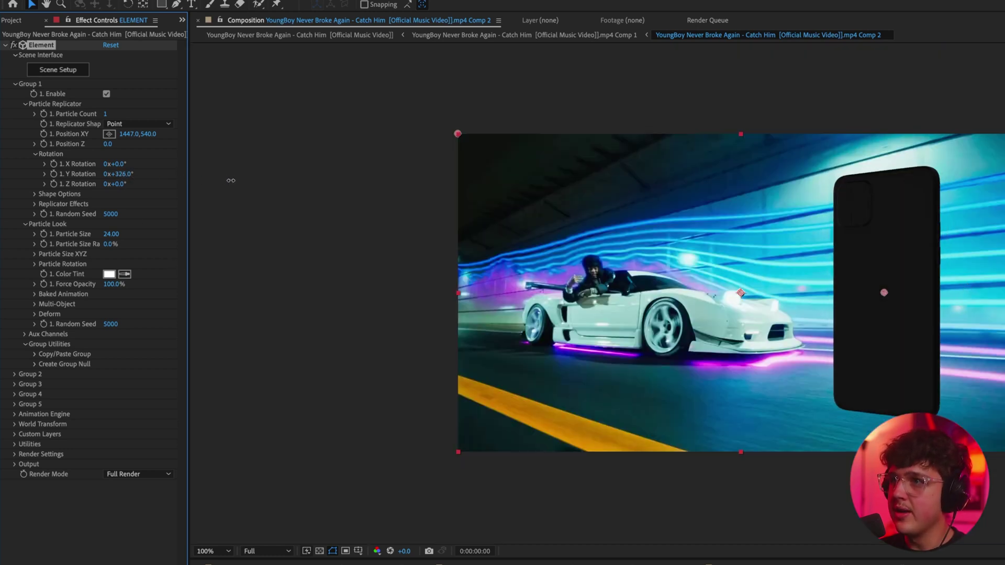
Assign the Black_Gloss physical material preset to the phone model in the scene setup and return to the composition
left_click(58, 69)
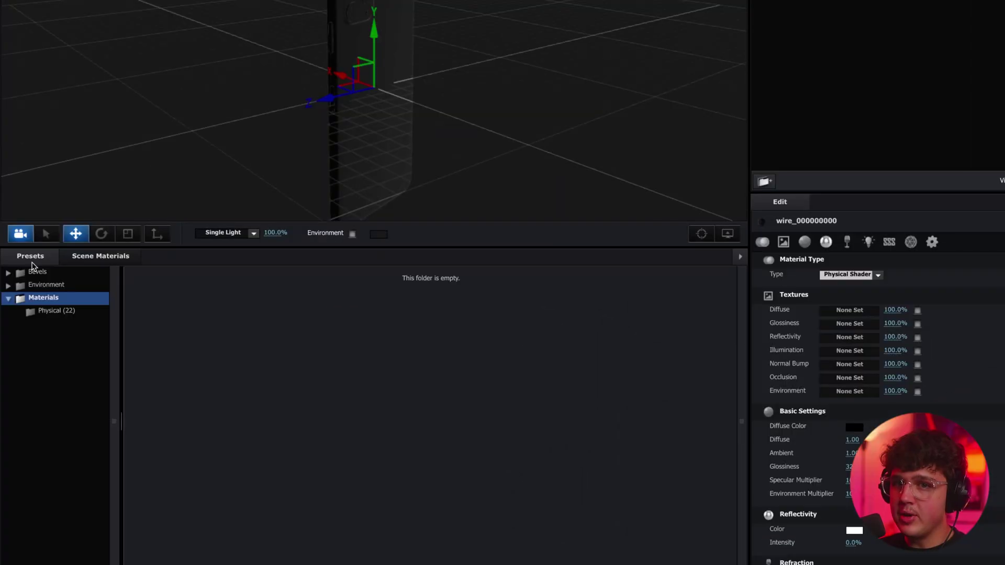
left_click(55, 312)
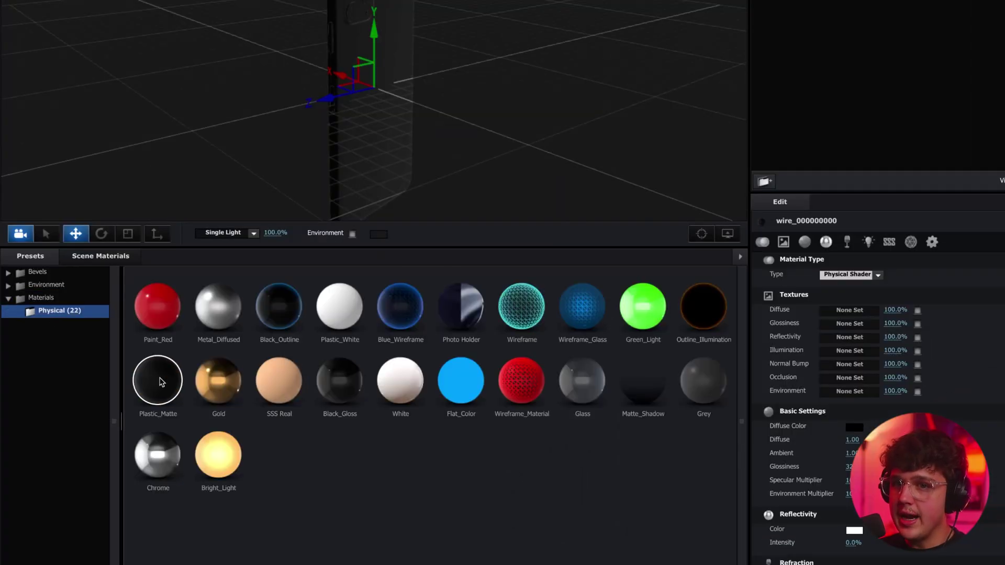
left_click(340, 380)
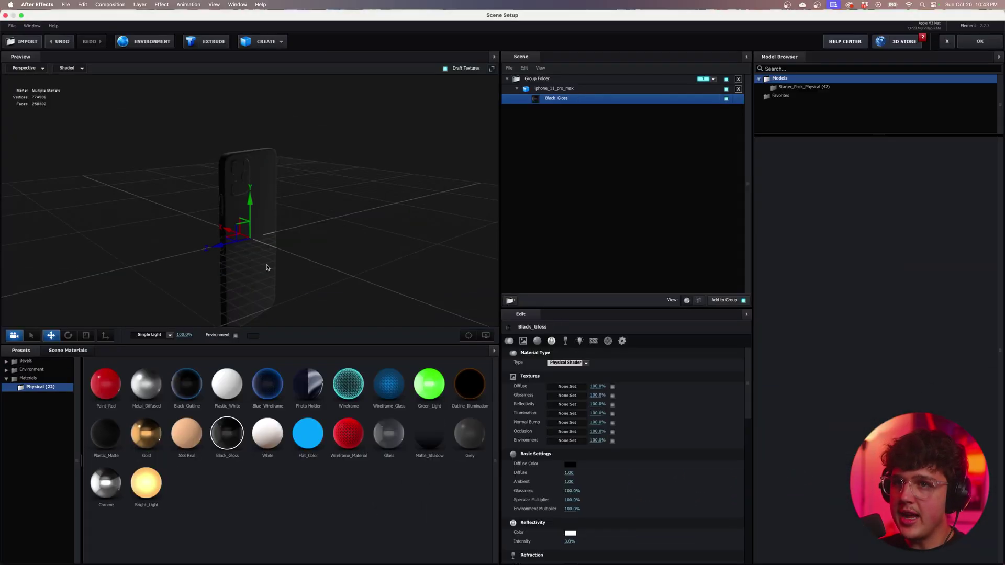
left_click_drag(267, 267, 253, 232)
left_click(947, 41)
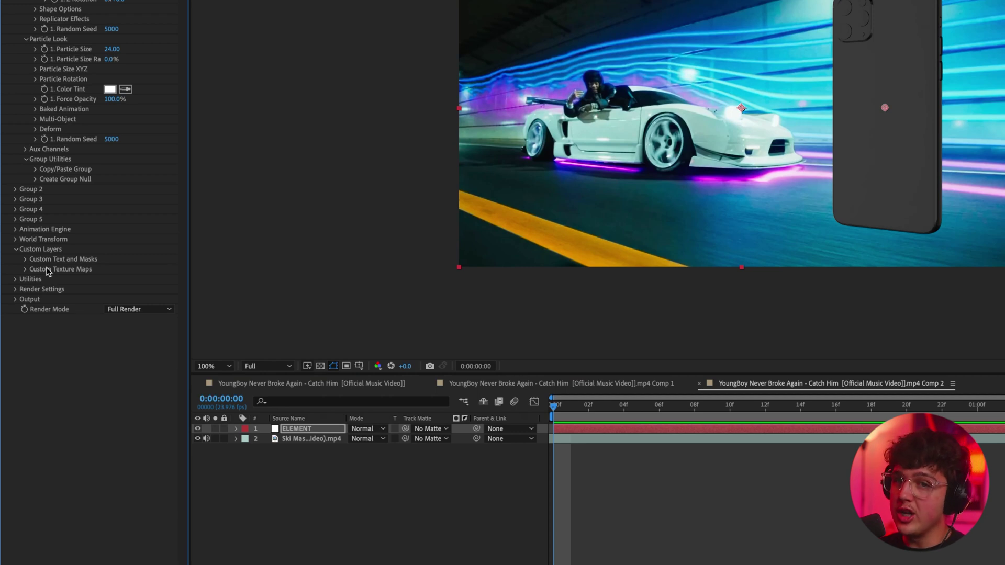
Assign the Ski Mask The Slump God - Shibuya video as Layer 1 in Element's custom texture maps
left_click(24, 270)
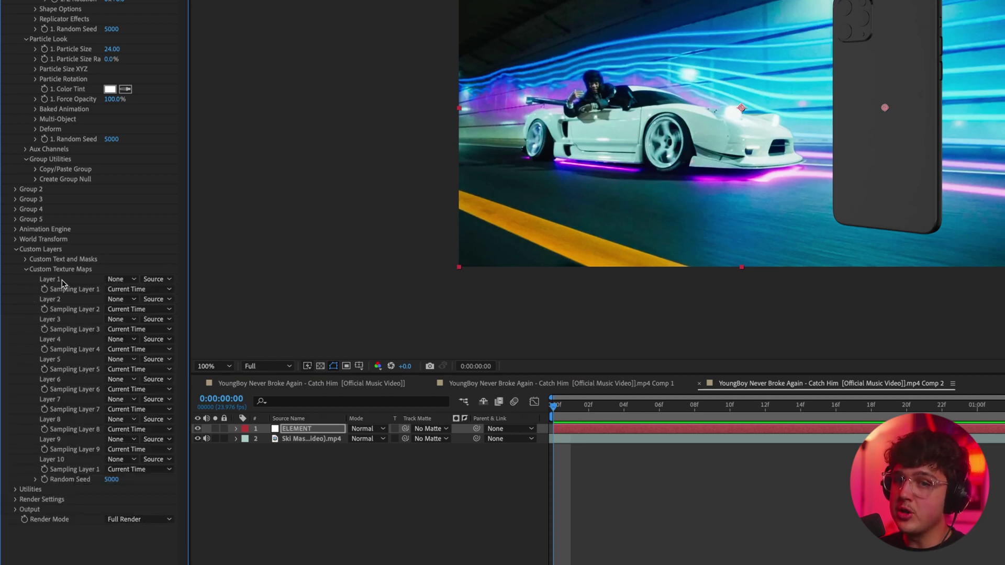
left_click(117, 280)
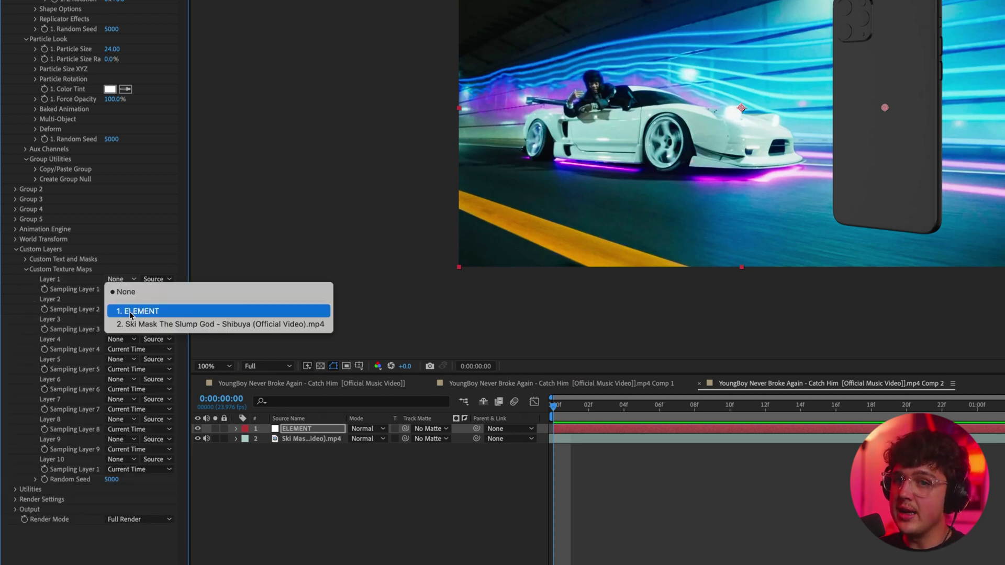
left_click(220, 324)
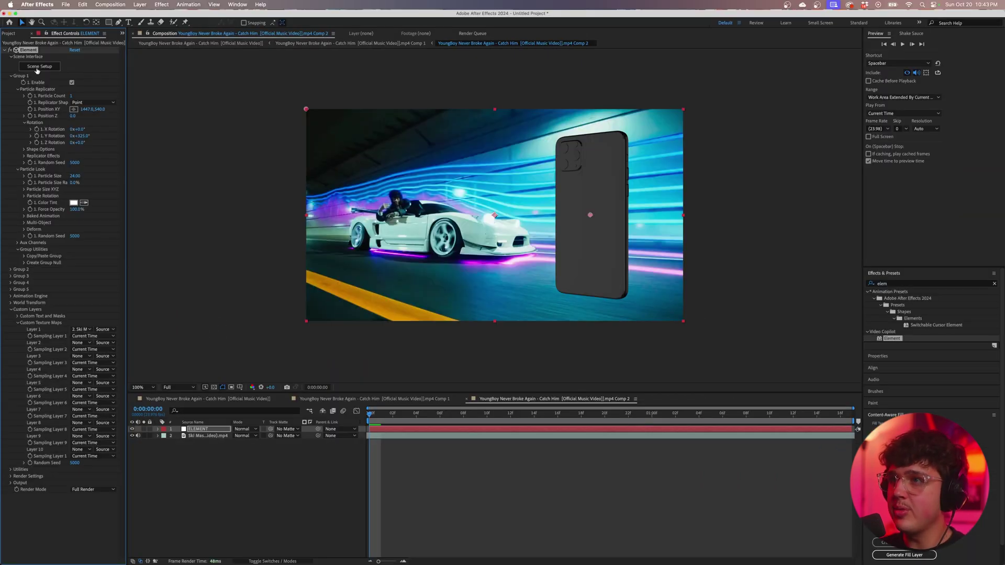
Set the Black_Gloss material's environment texture to Custom Layer 1 in the scene setup
left_click(37, 68)
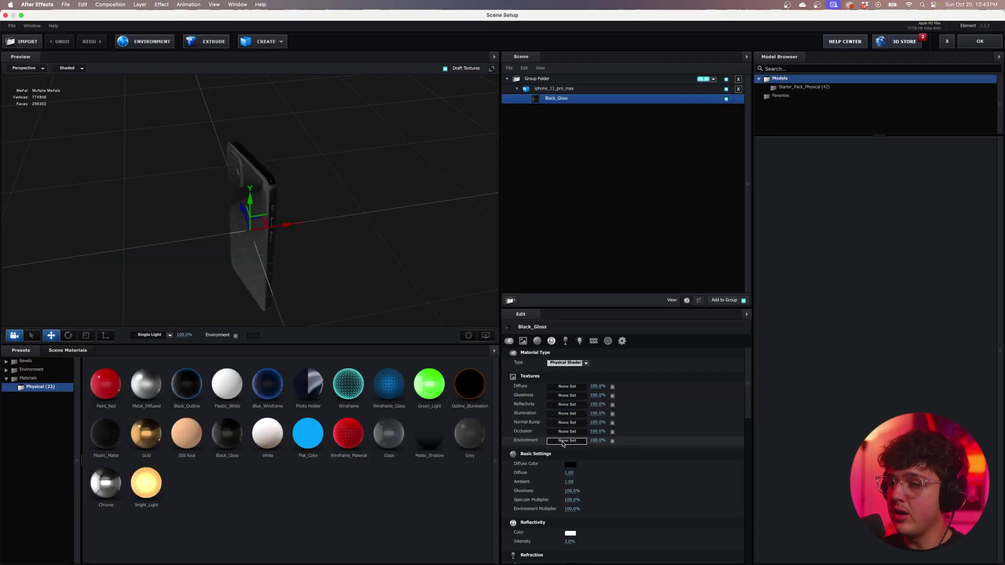
left_click(563, 442)
left_click(482, 138)
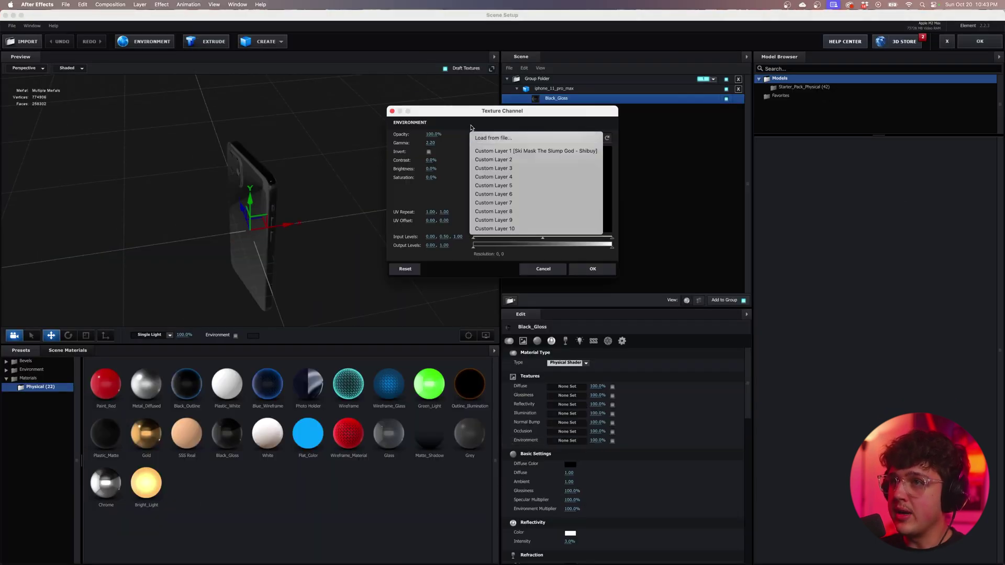
left_click(499, 139)
left_click(492, 142)
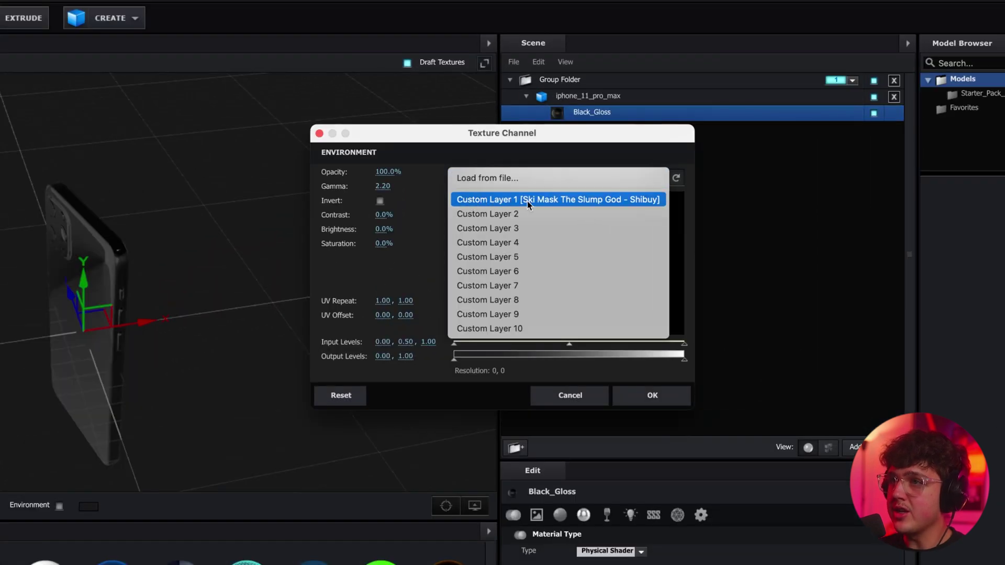
left_click(528, 202)
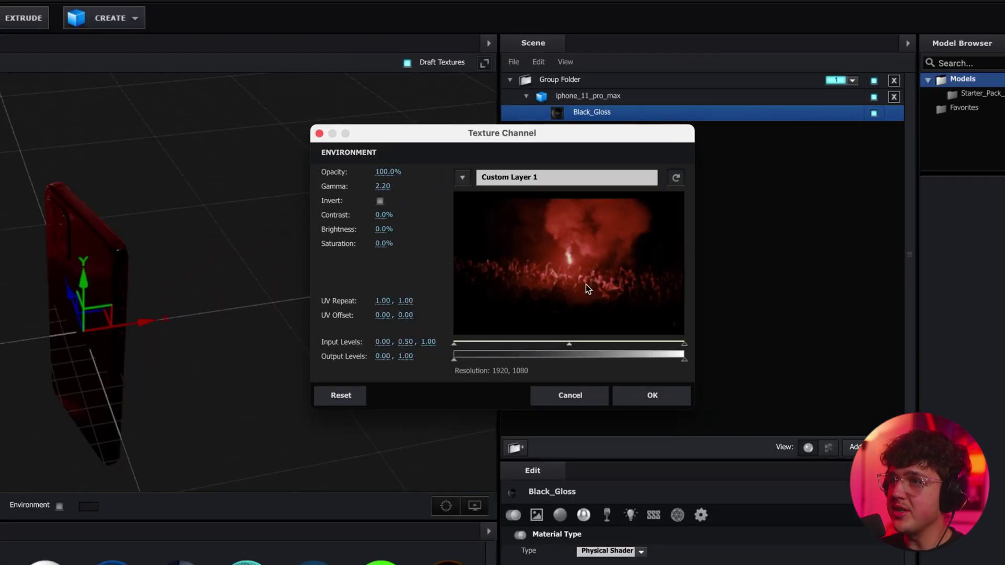
left_click(652, 395)
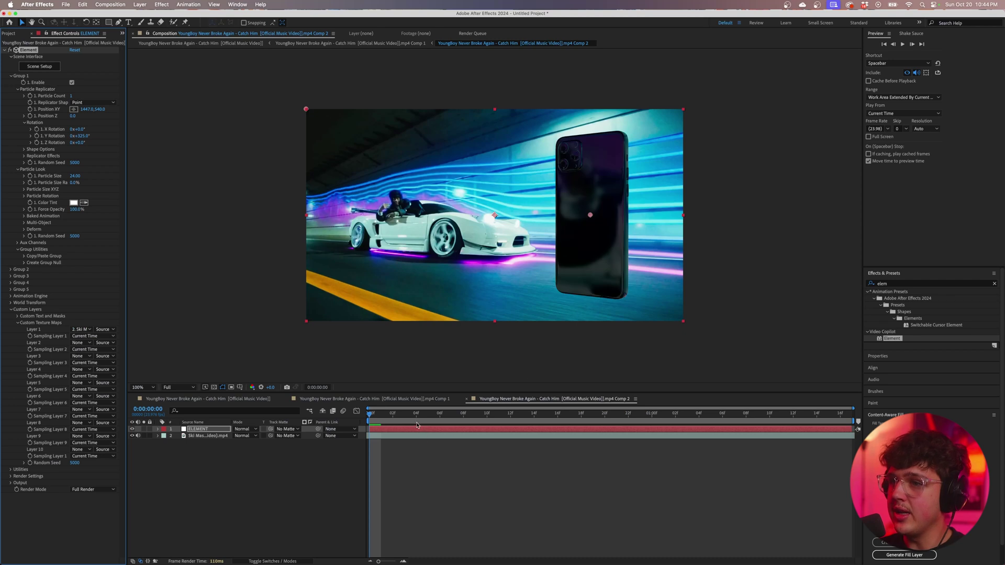
Play the composition from the first frame to check the moving reflections on the phone, and return to the start
left_click_drag(417, 417, 295, 421)
key("space")
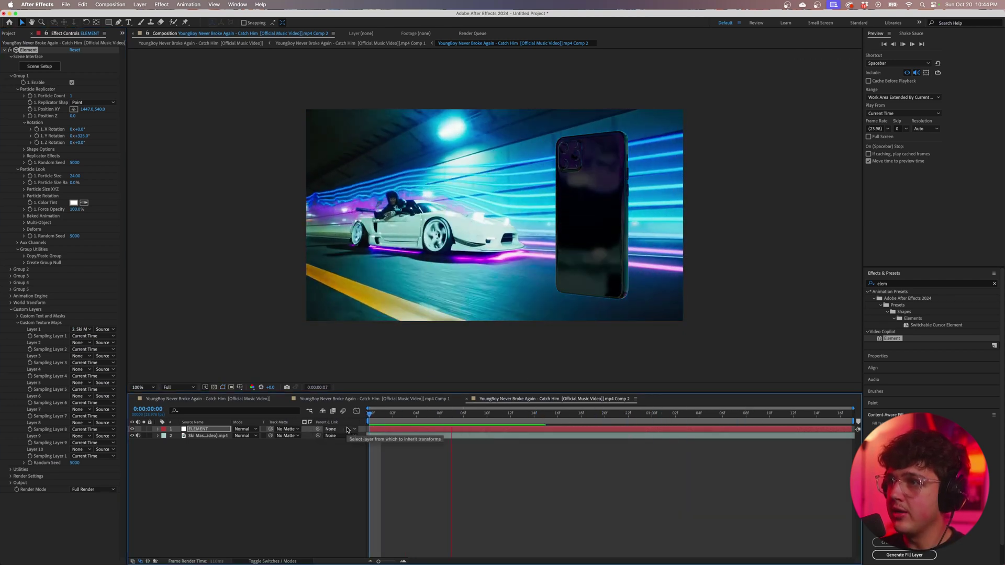
left_click(377, 417)
left_click_drag(377, 417, 157, 304)
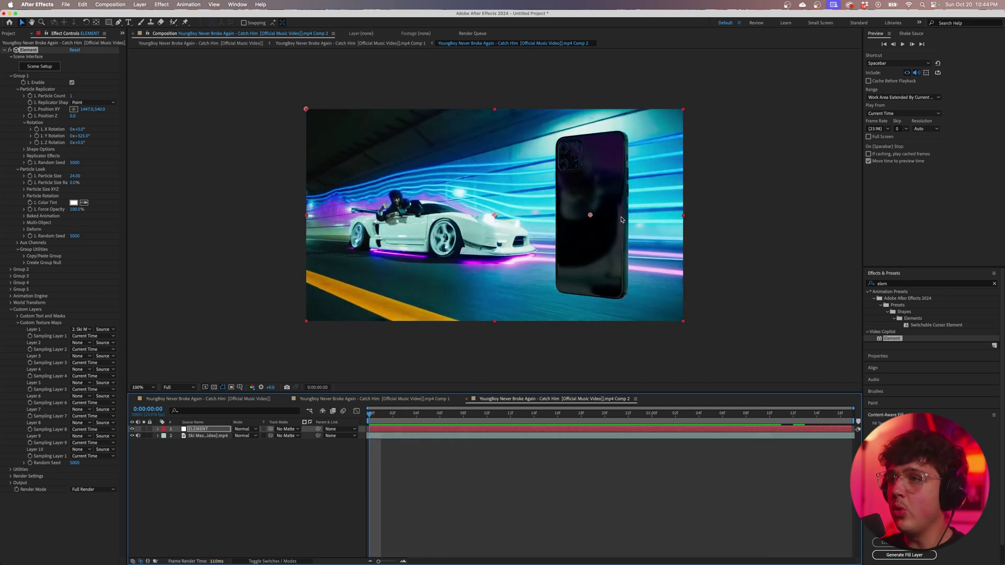
Rotate Element's physical environment in the render settings to X 131° and Y 85°, checking the reflection on the phone
left_click(10, 309)
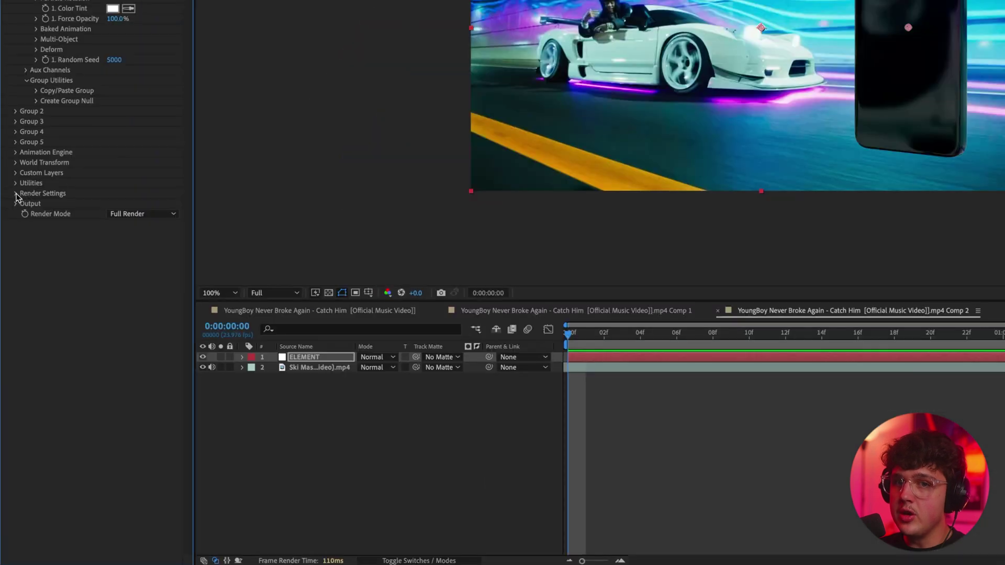
left_click(10, 323)
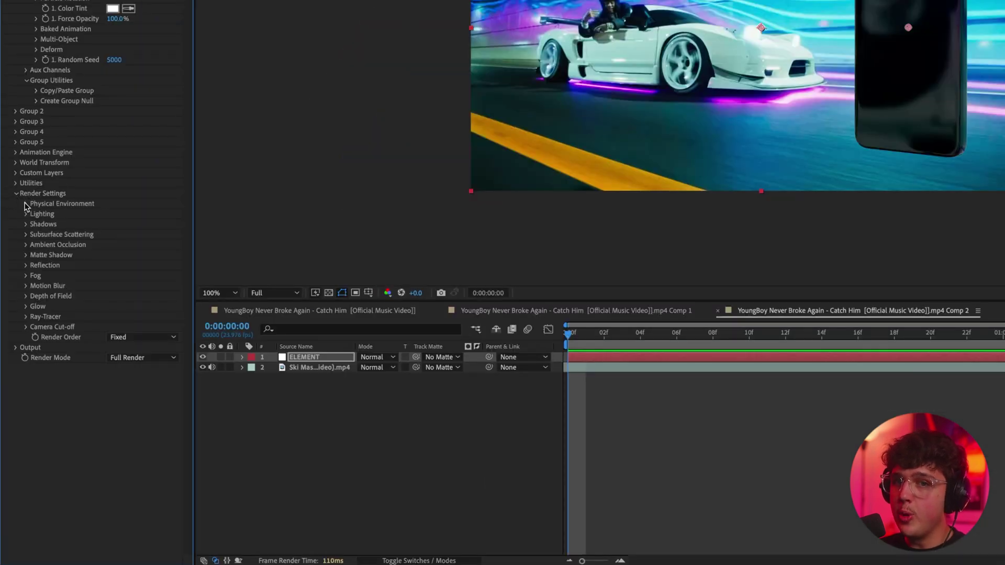
left_click(26, 203)
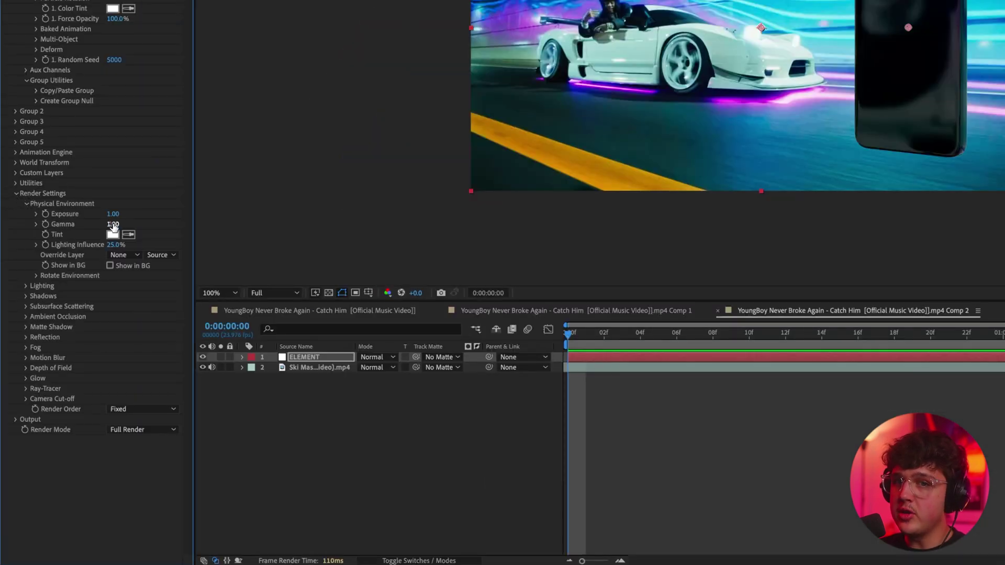
left_click(36, 276)
left_click_drag(91, 383, 131, 383)
mouse_move(394, 419)
left_mouse_down()
mouse_move(482, 424)
mouse_move(381, 421)
left_mouse_up()
left_click_drag(80, 391, 95, 390)
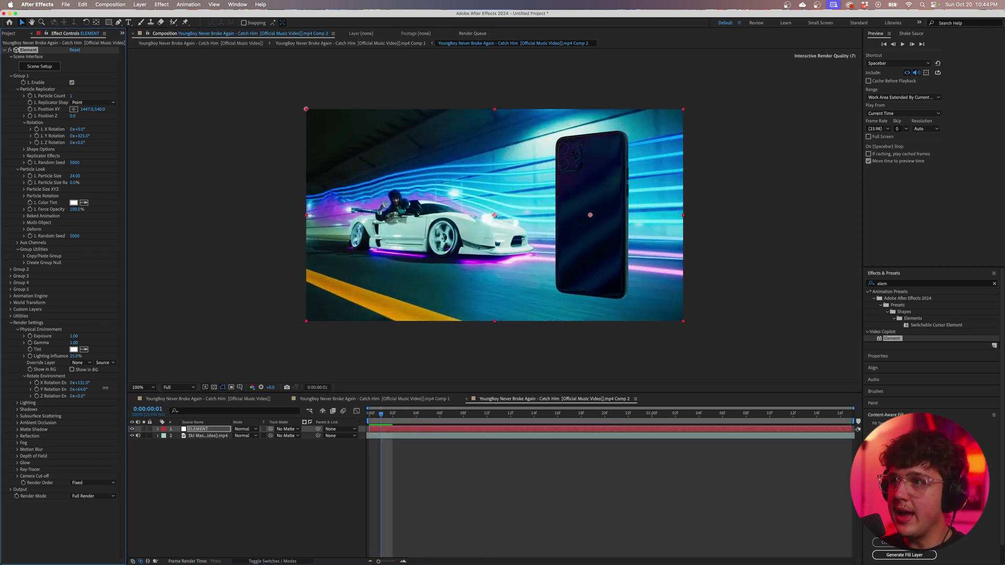
left_click_drag(109, 388, 112, 388)
Keyframe the environment's X, Y and Z rotation at the first frame, and at 0:00:01:16 set X to 182°, Y to 112° and increase Z
left_click_drag(380, 413, 334, 419)
left_click(37, 387)
left_click(517, 420)
key("space")
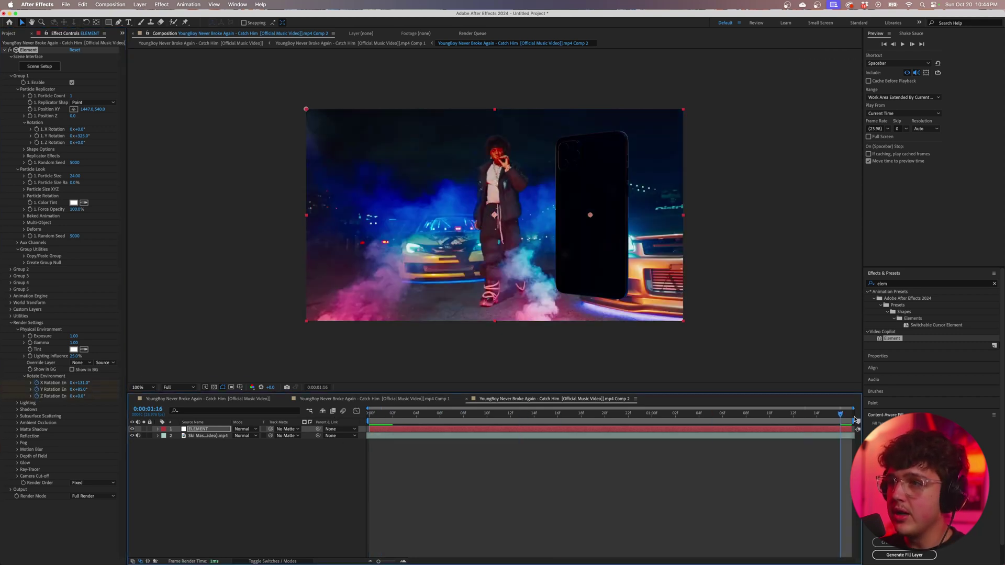
left_click_drag(80, 382, 92, 391)
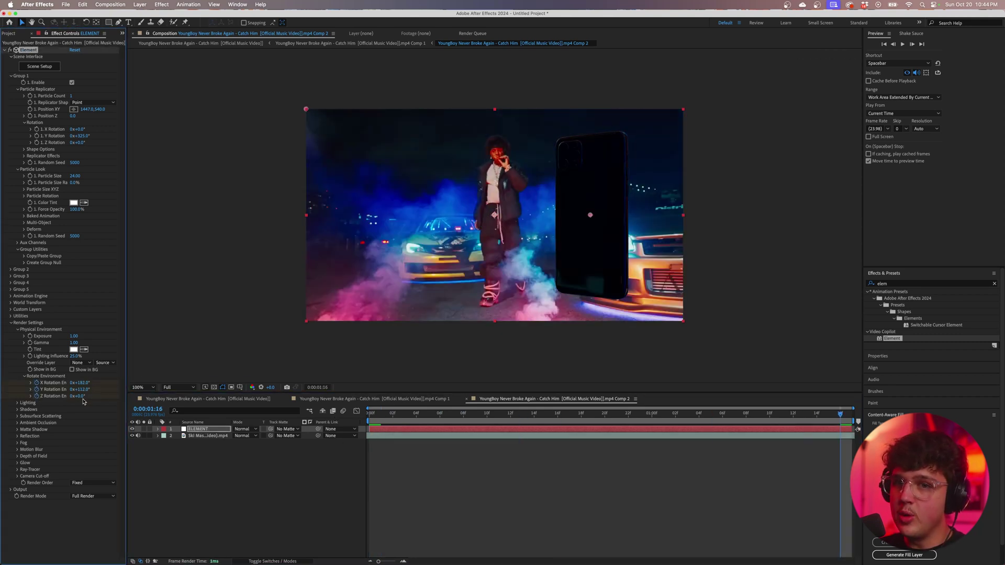
Play the composition from the first frame to check the rotating environment reflections on the phone, and return to the start
left_click_drag(427, 416, 332, 420)
key("space")
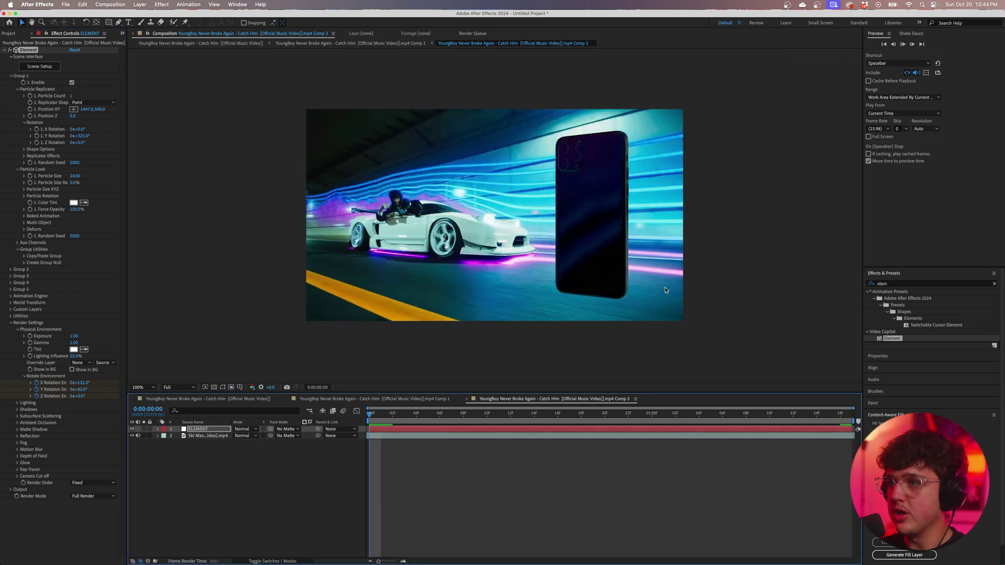
key("space")
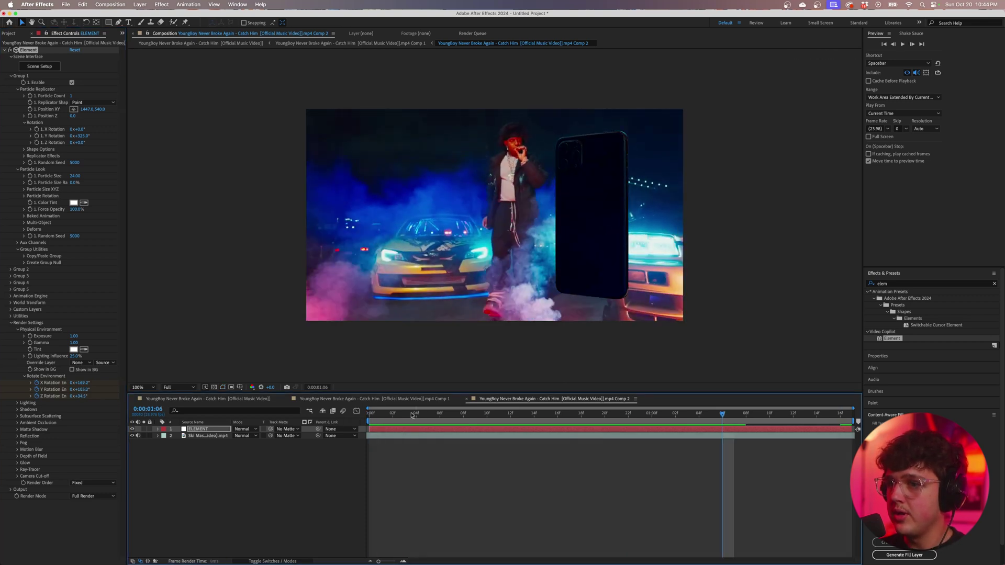
key("space")
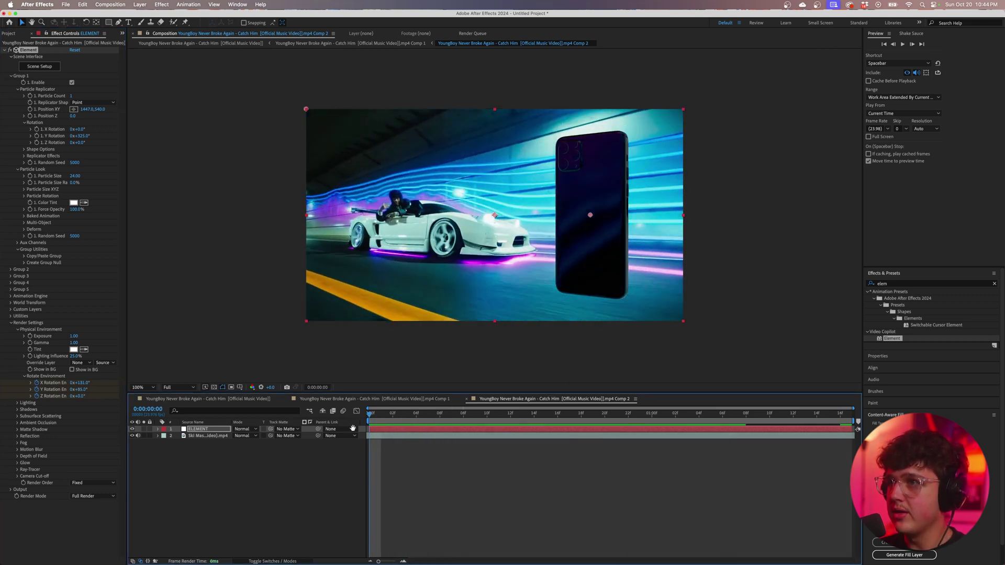
key("space")
key("space")
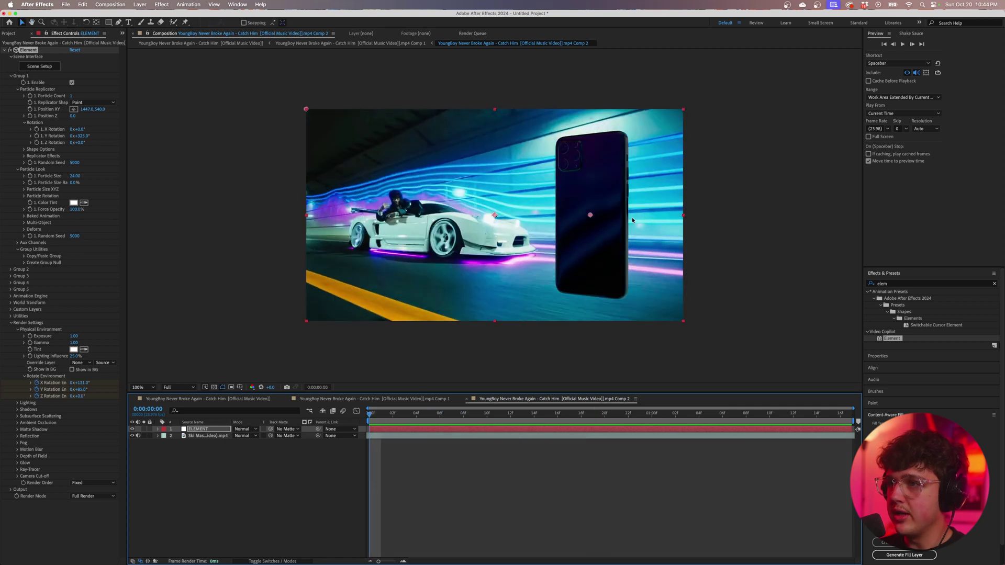
Try the Add Grain effect on the ELEMENT layer in Final Output viewing mode with lowered intensity, and remove the effect
scroll(599, 204, "up", 2)
scroll(594, 202, "down", 1)
scroll(581, 201, "up", 1)
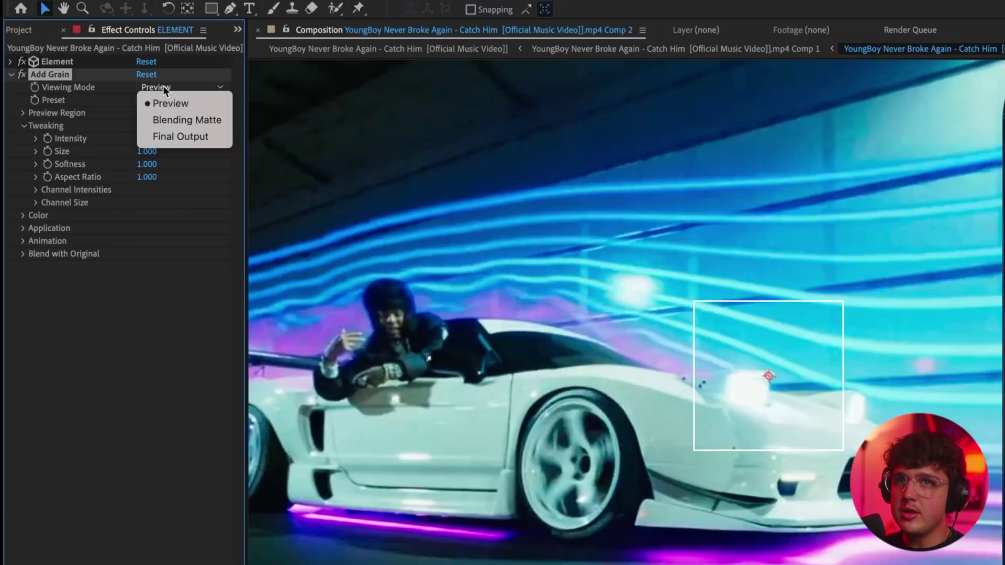
left_click(177, 134)
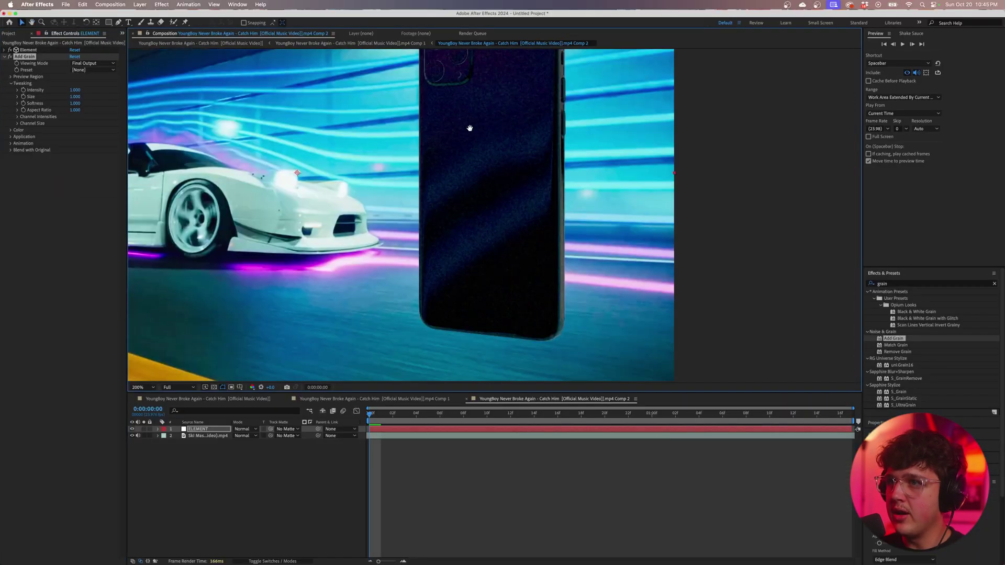
left_click_drag(469, 128, 517, 217)
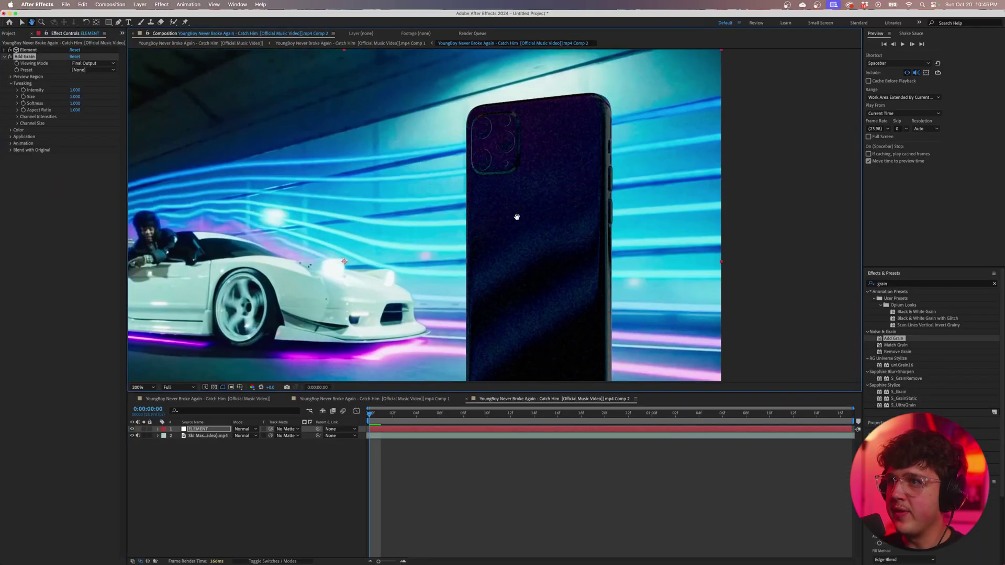
left_click_drag(76, 90, 62, 91)
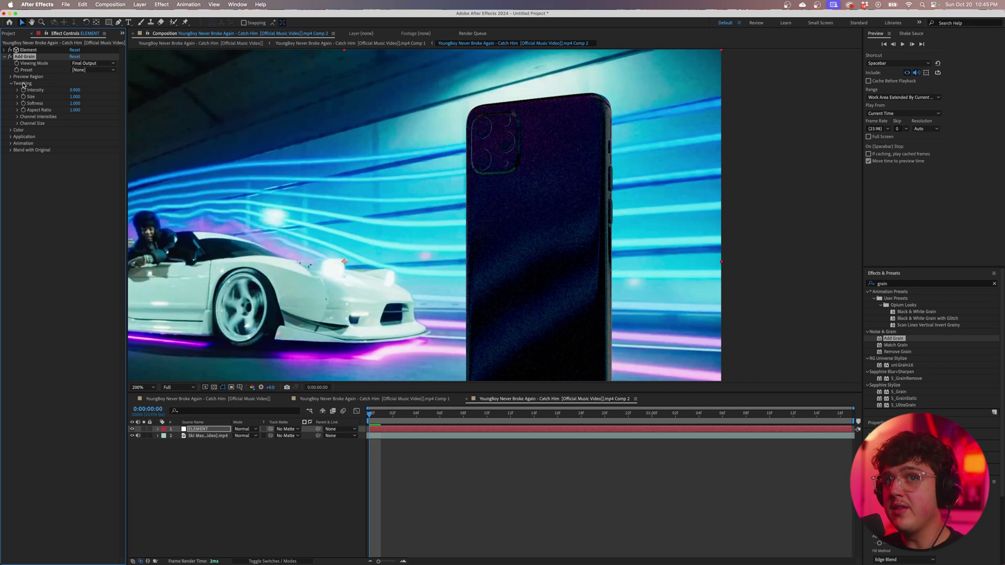
key("Delete")
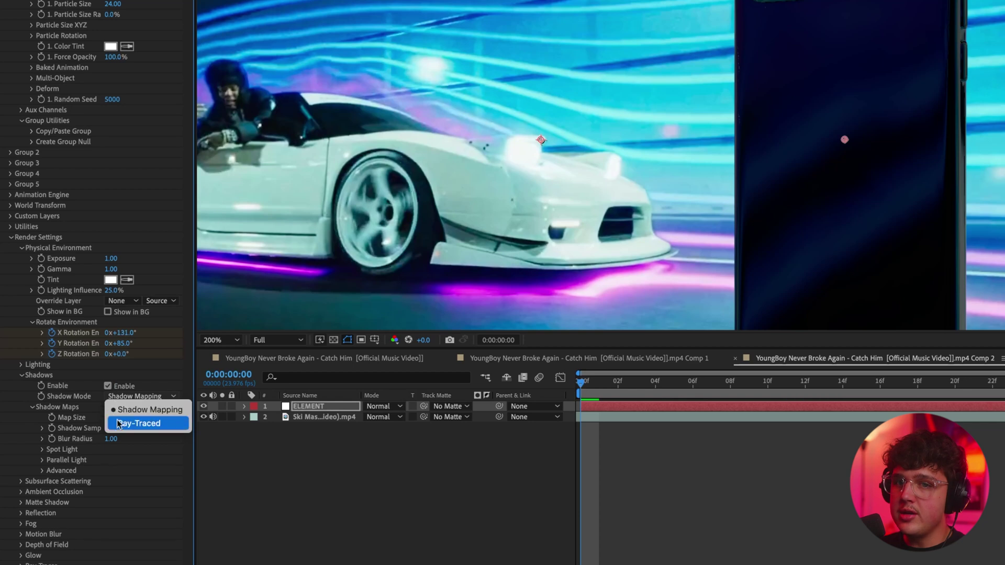
Enable shadows and ambient occlusion in Element's render settings, and set both modes to Ray-Traced
left_click(125, 422)
left_click(21, 375)
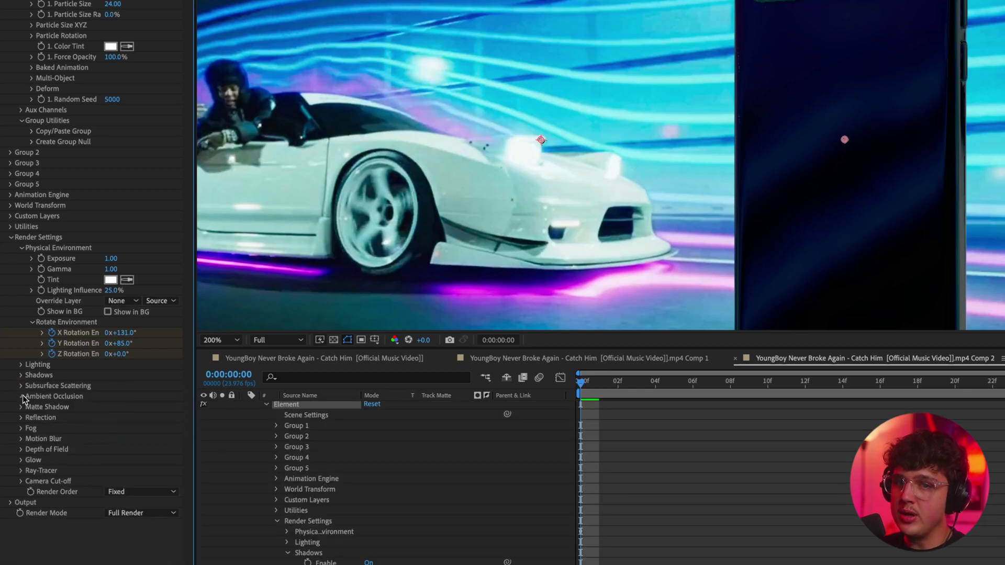
left_click(22, 397)
left_click(108, 408)
left_click(138, 417)
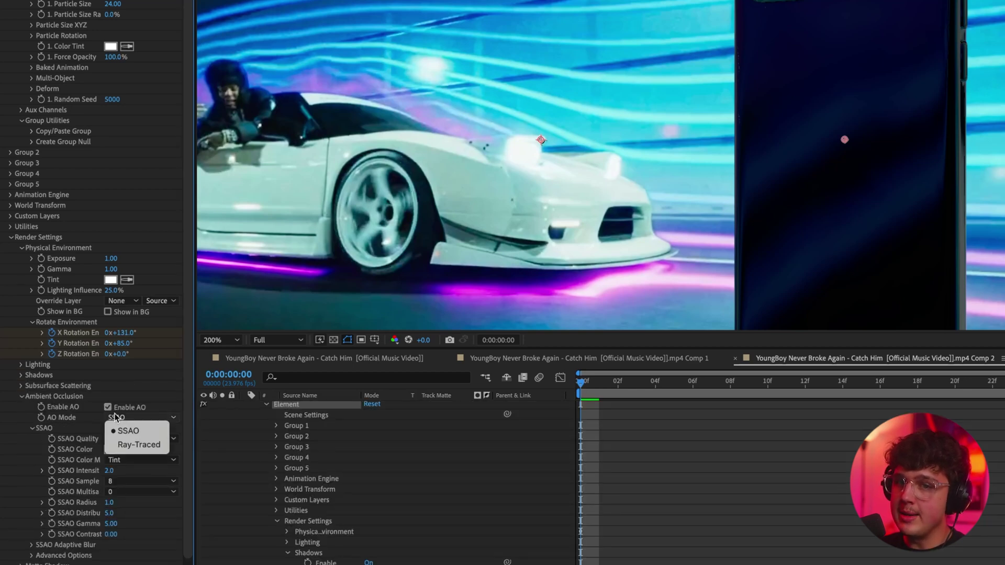
left_click(125, 444)
left_click(22, 396)
Try Clean Blue as Element's added lighting, and settle on Basic with a light falloff of 0.43
left_click(21, 365)
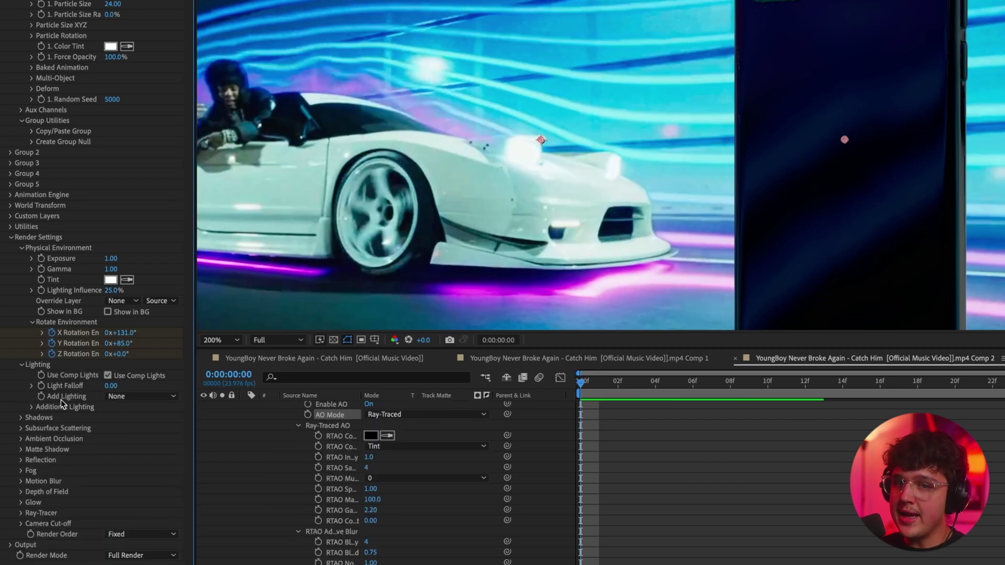
left_click(116, 397)
left_click(137, 362)
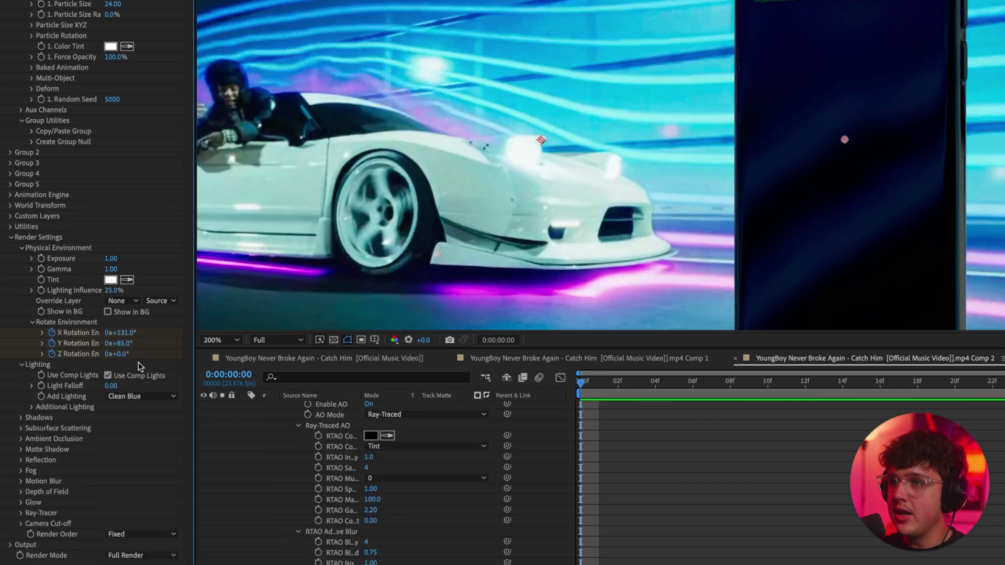
left_click(150, 399)
left_click(133, 445)
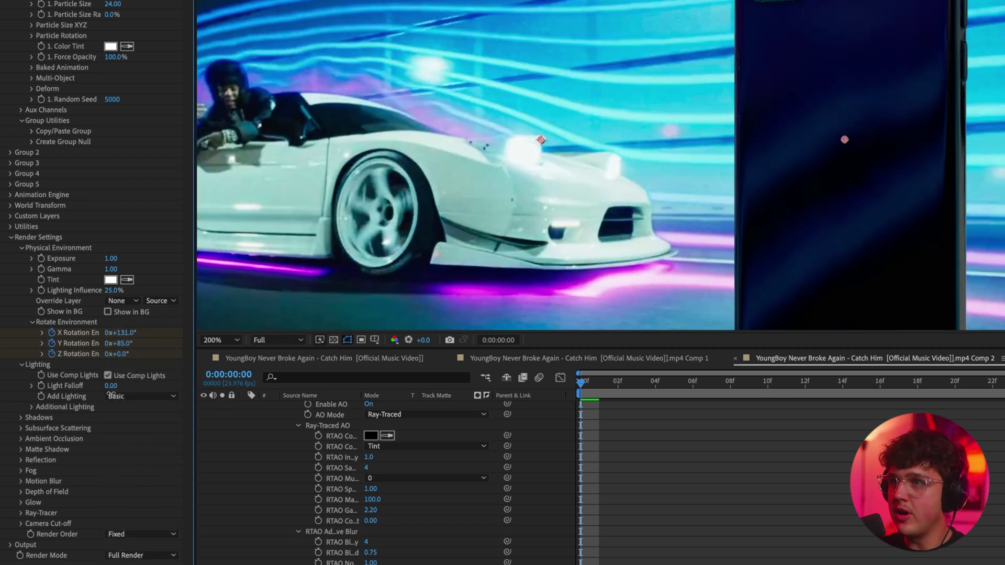
scroll(727, 189, "down", 1)
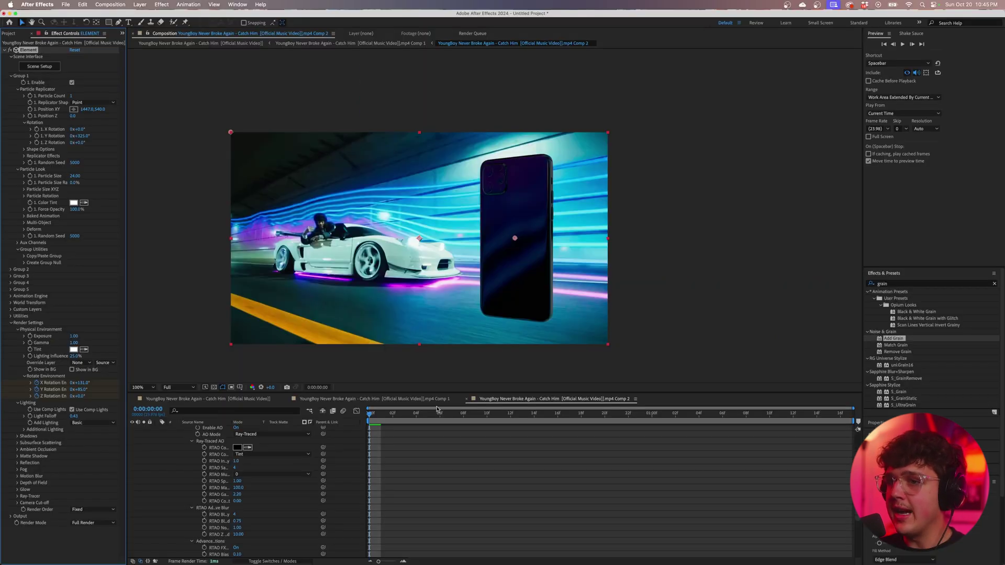
left_click_drag(425, 415, 369, 423)
left_click(742, 304)
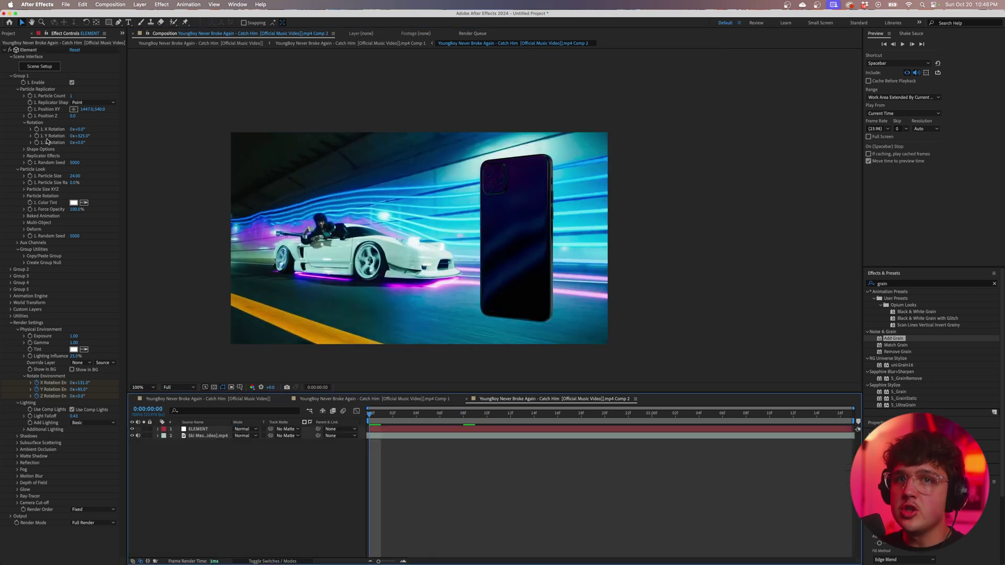
Keyframe the phone's X, Y and Z rotation at the first frame, with Y Rotation set to 1x+62°
left_click(36, 129)
left_click(37, 135)
left_click(37, 143)
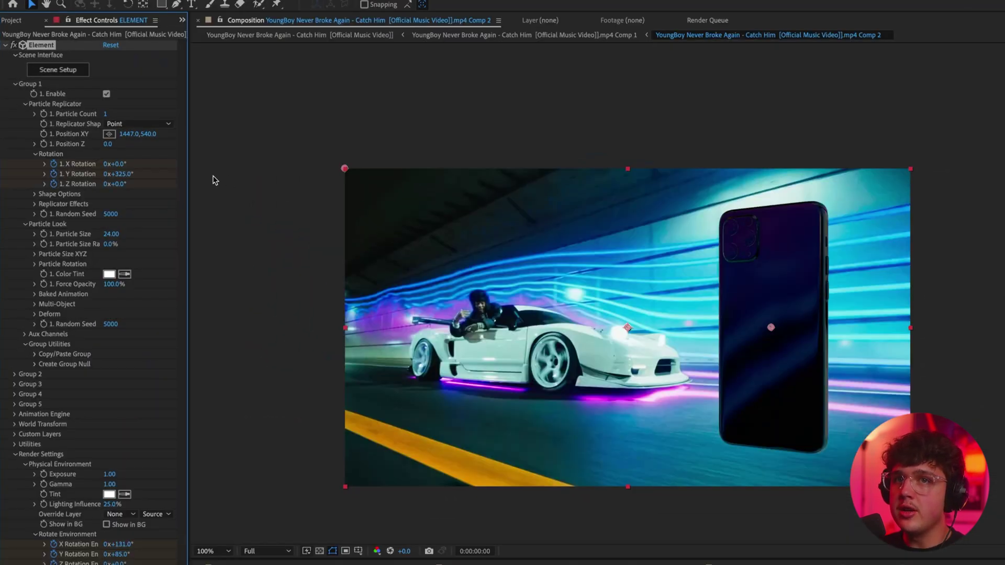
left_click_drag(131, 174, 183, 176)
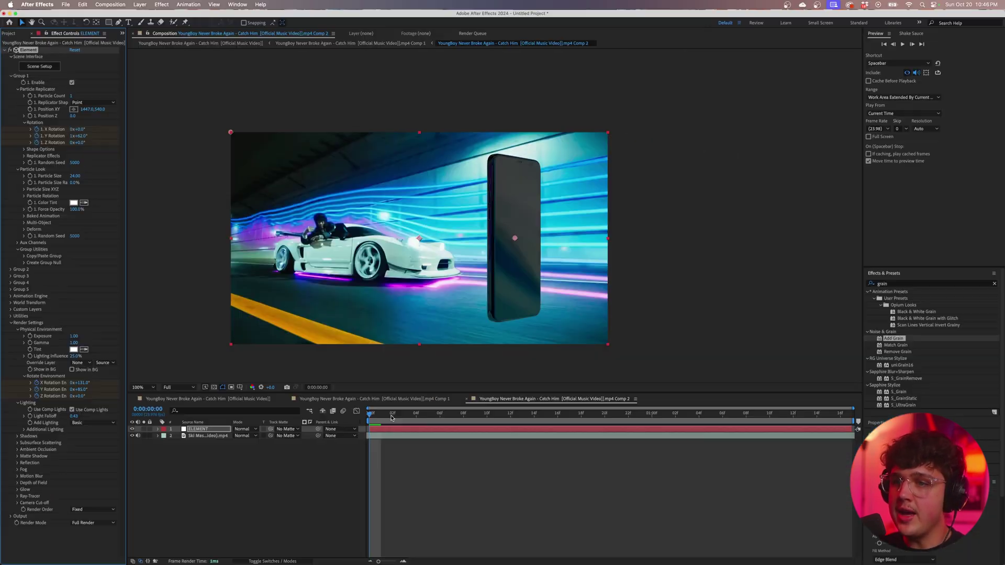
Set the phone's Y Rotation to 0x+137° at frame 6 and preview the spin
left_click_drag(370, 414, 440, 416)
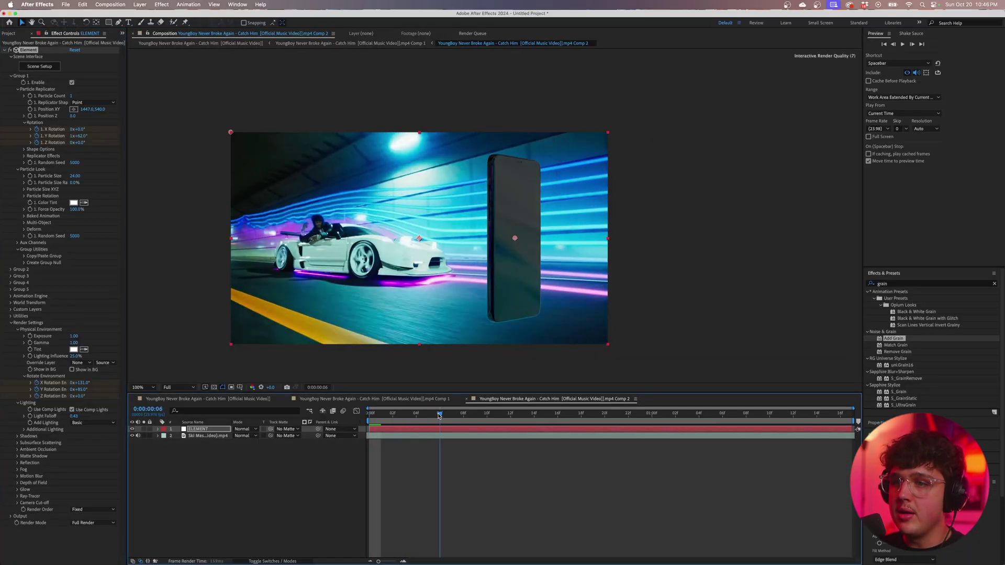
left_click_drag(79, 136, 2, 150)
key("space")
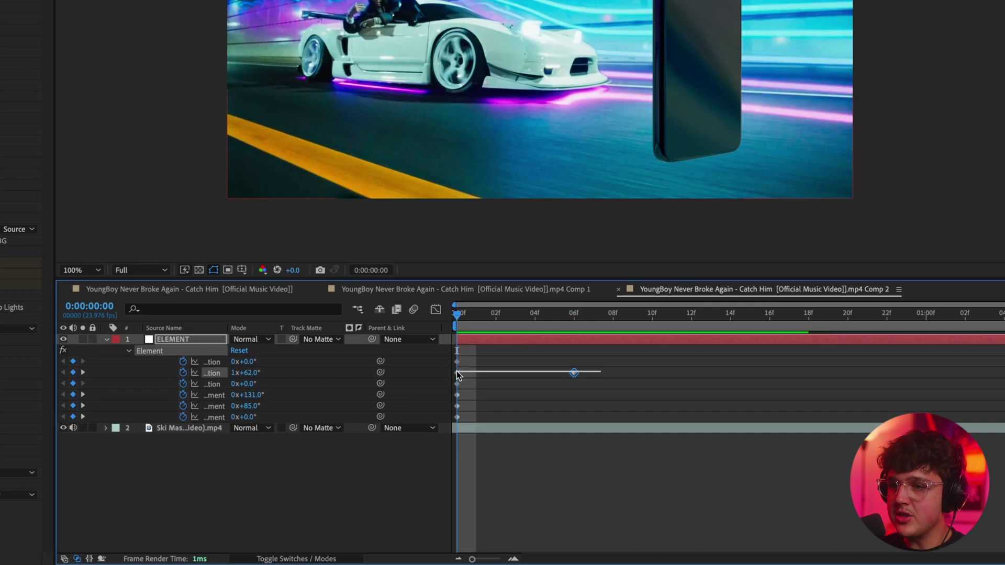
Apply Easy Ease to both Y Rotation keyframes of the phone, and play the composition from the start to check the spin
left_click_drag(455, 371, 600, 384)
right_click(574, 374)
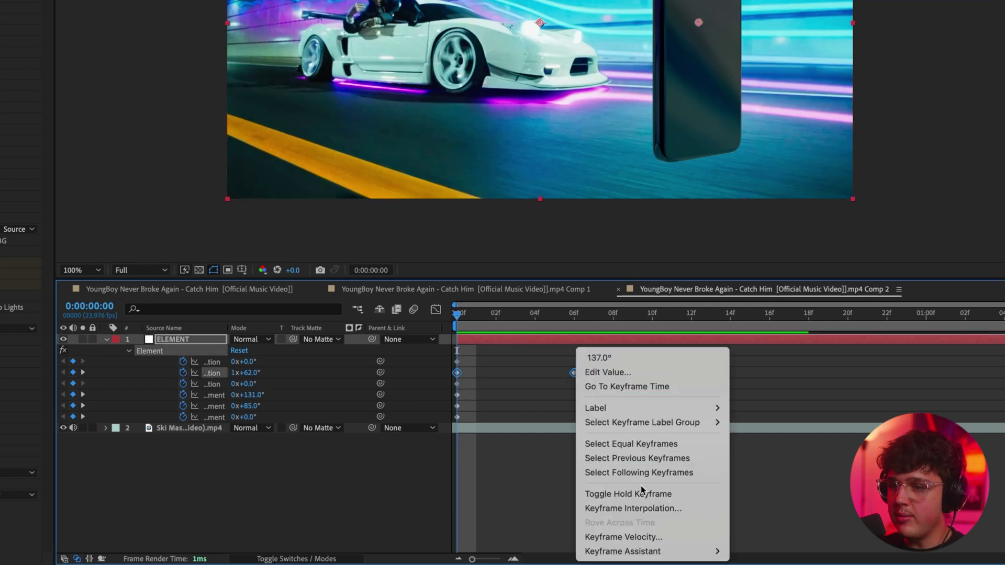
mouse_move(622, 558)
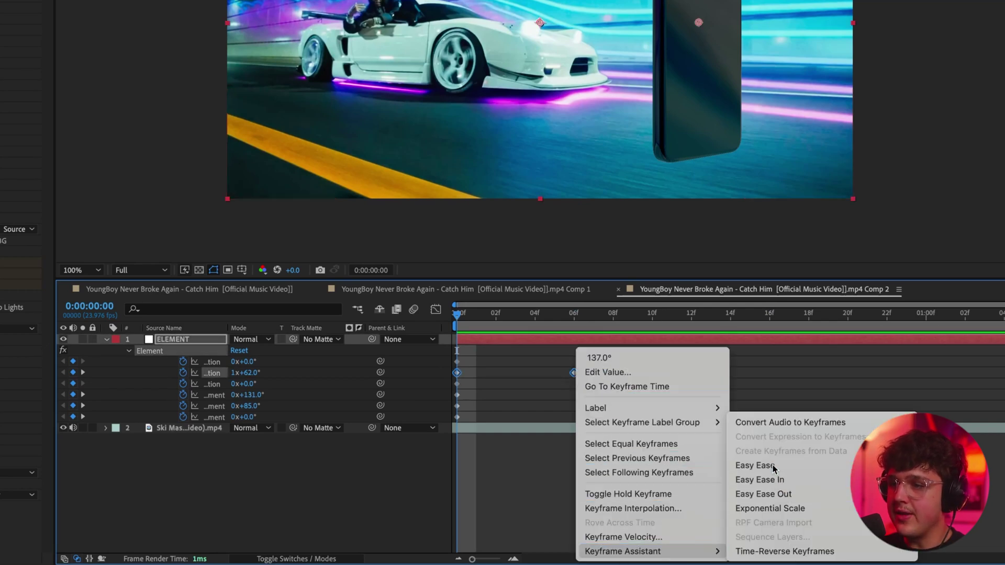
left_click(755, 465)
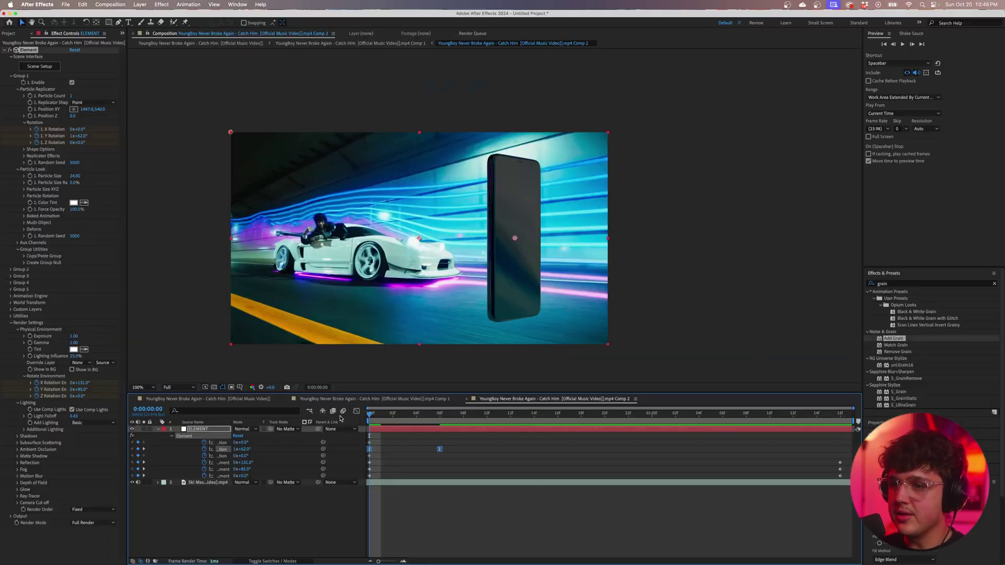
key("space")
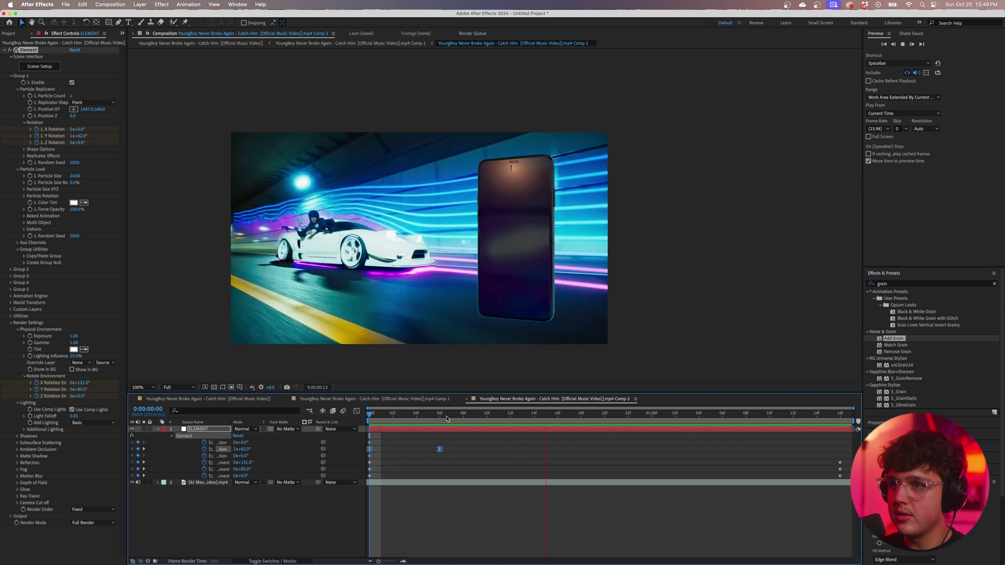
left_click_drag(435, 416, 369, 418)
key("space")
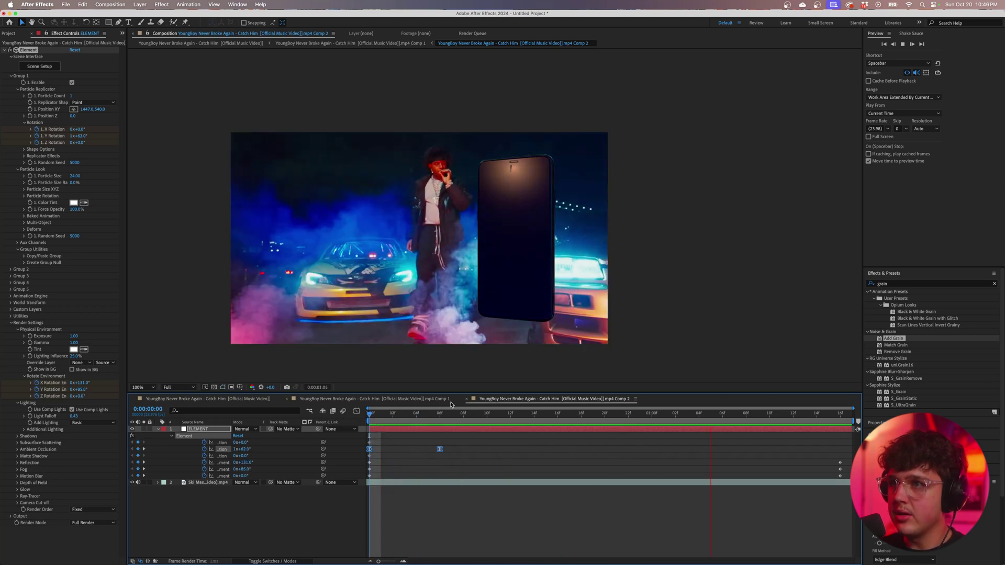
Try an extra Y Rotation keyframe for the phone at frames 9 and 10, preview the turn, and discard it
left_click(439, 449)
key("equal")
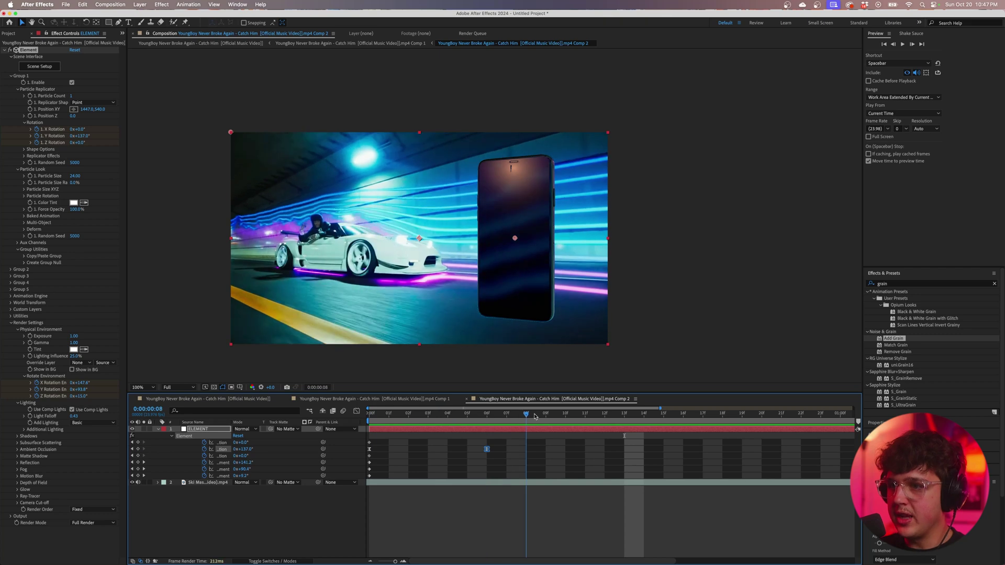
left_click(544, 414)
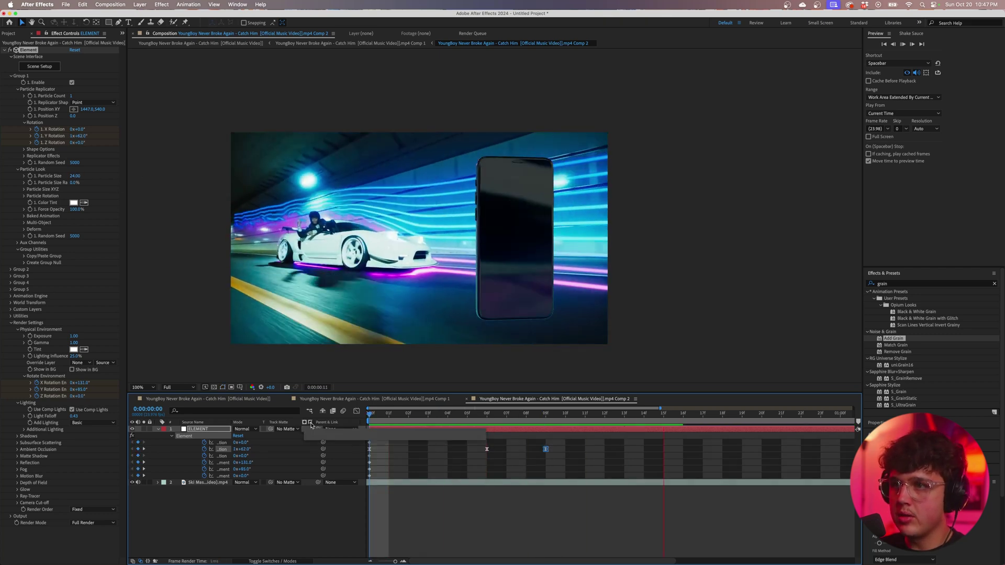
key("space")
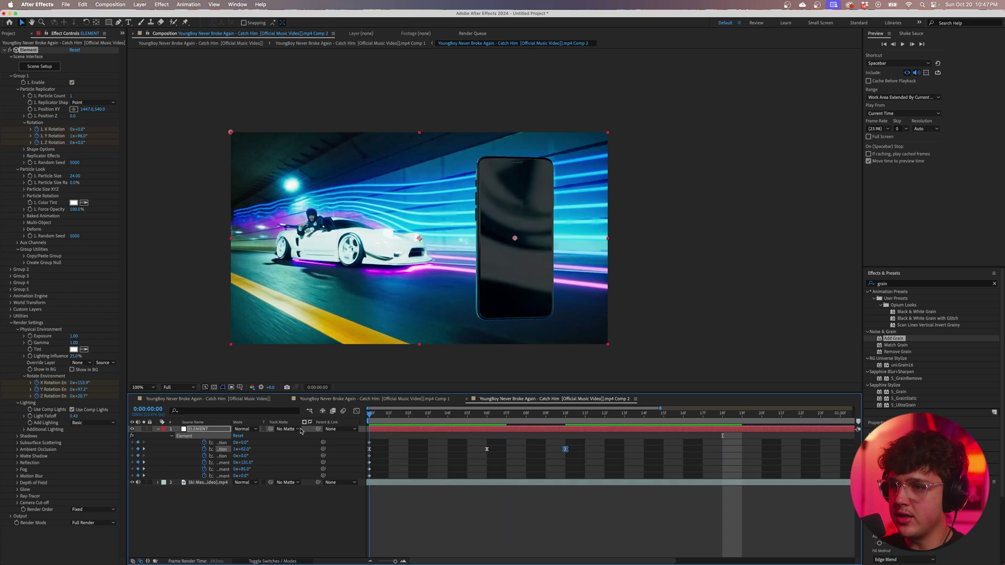
key("space")
key("space")
left_click_drag(446, 416, 596, 426)
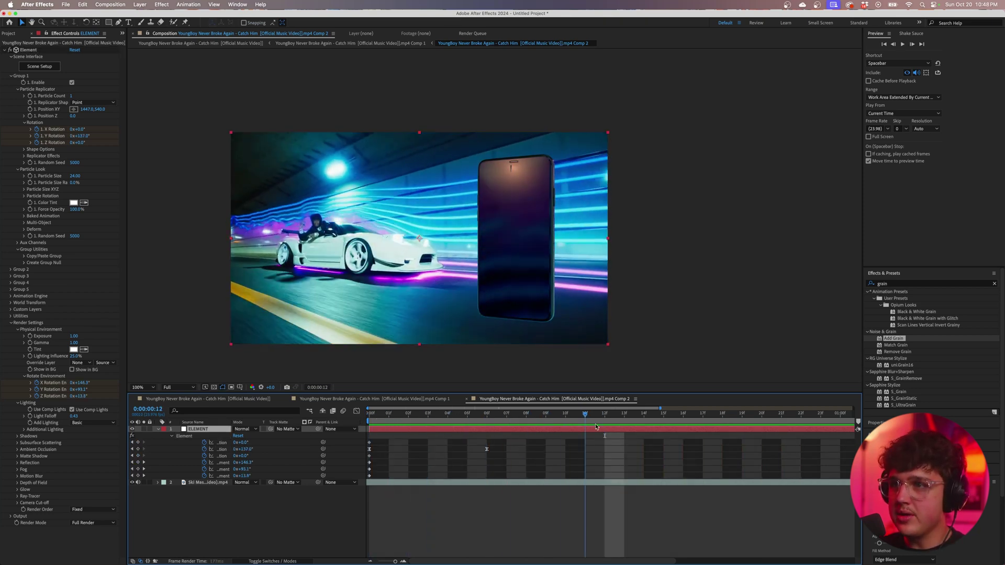
Try an extra Y Rotation keyframe of 0x-223° for the phone, move it to frame 16, and preview the turn from the start
left_click_drag(85, 136, 0, 139)
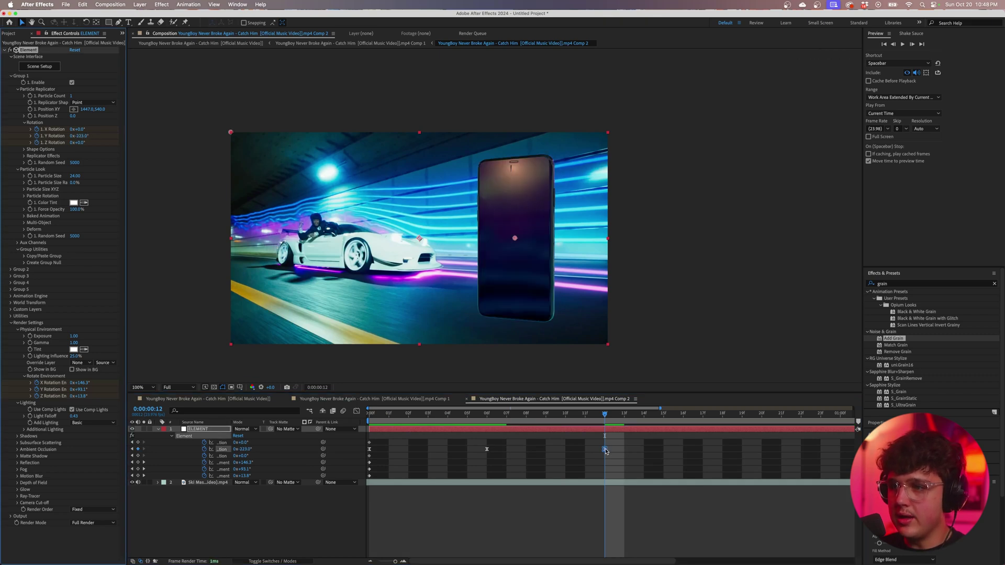
left_click_drag(605, 450, 663, 450)
left_click_drag(605, 416, 347, 426)
key("minus")
key("space")
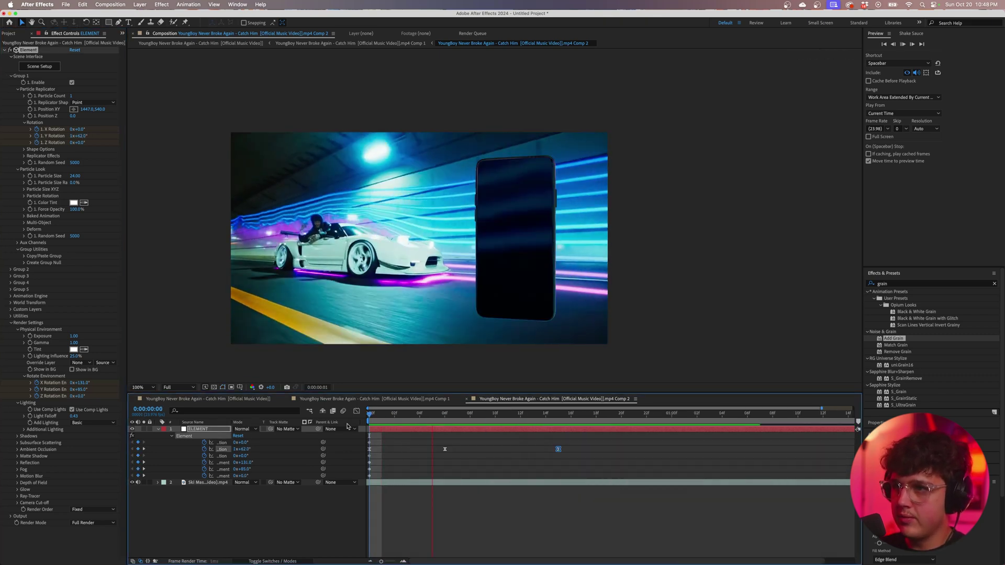
key("space")
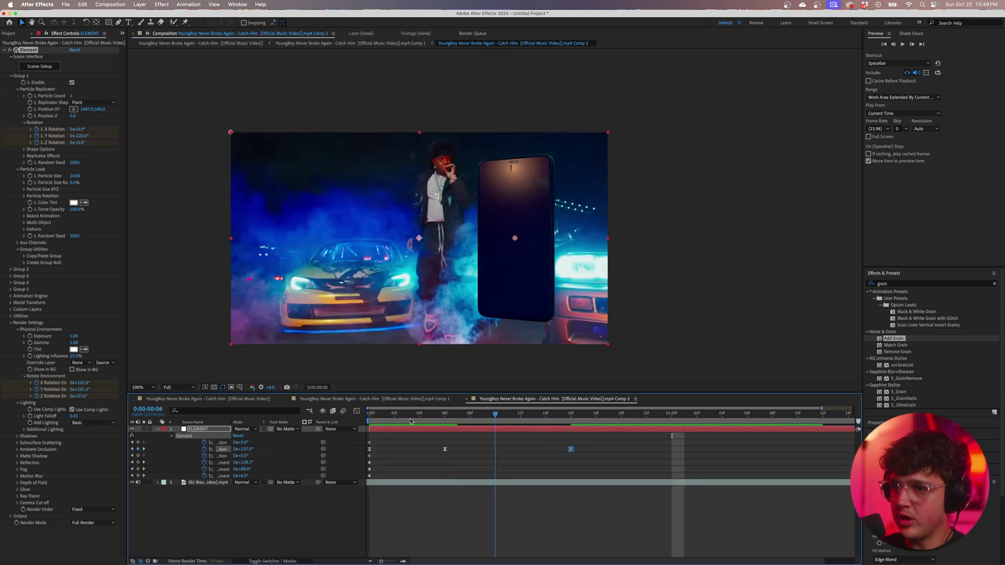
Keyframe the phone's Particle Size at 5.70 on the first frame and 22.00 at frame 12, and preview the growth
left_click_drag(338, 423, 325, 408)
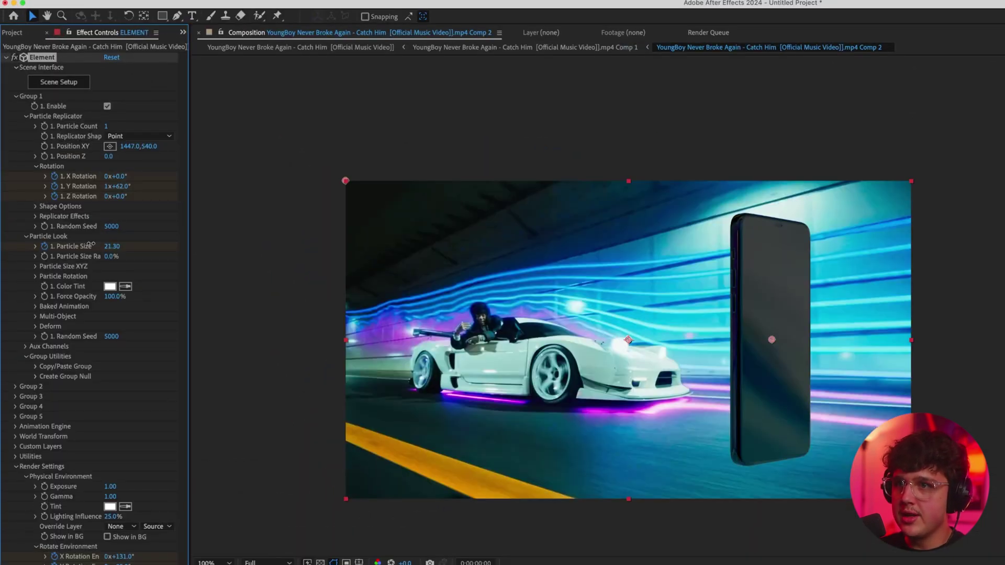
mouse_move(90, 244)
left_mouse_down()
mouse_move(48, 251)
mouse_move(80, 255)
left_mouse_up()
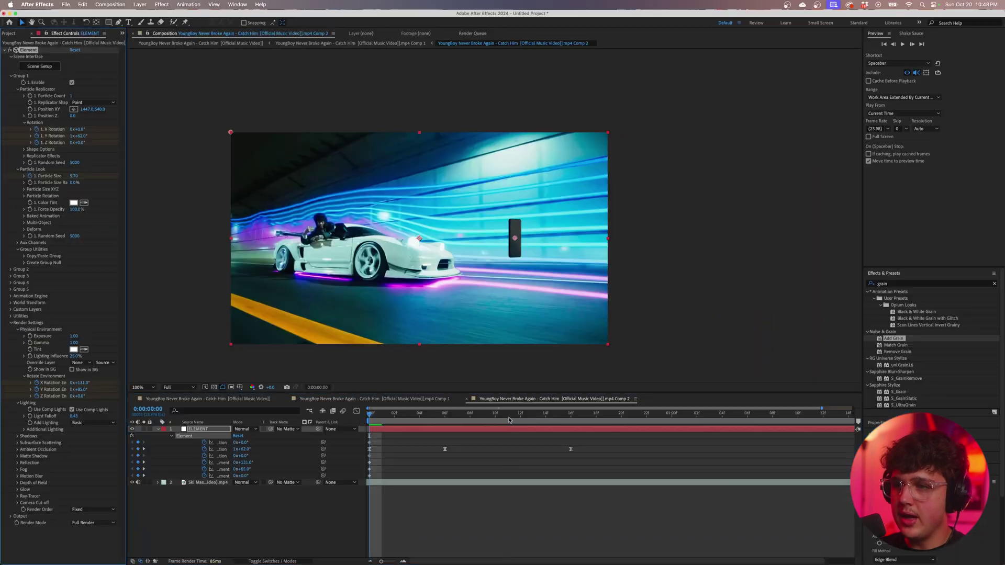
key("space")
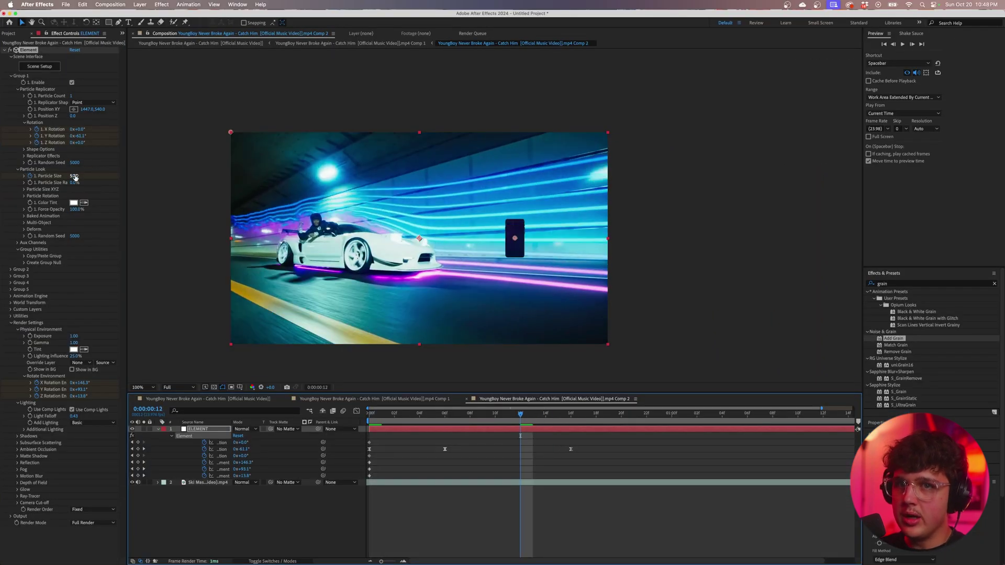
left_click(369, 413)
key("space")
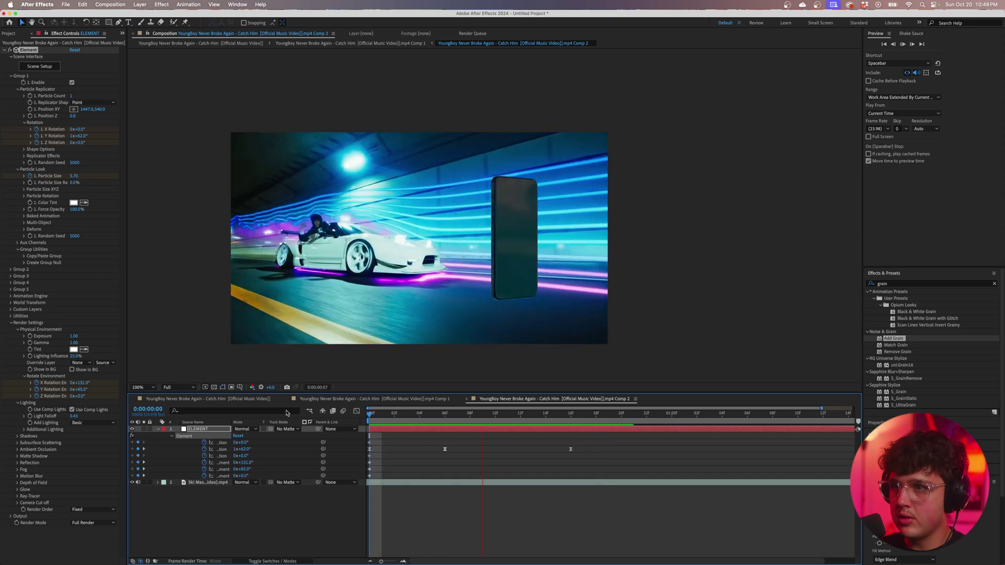
Reveal the ELEMENT layer's keyframes, move the second Particle Size keyframe to frame 16, and play the result
left_click(221, 430)
key("u")
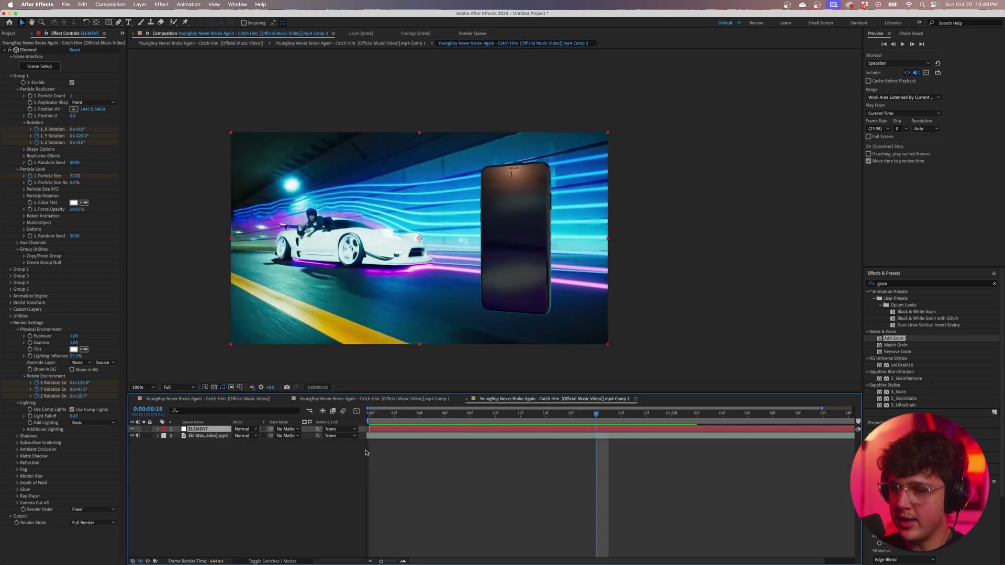
key("u")
left_click_drag(524, 461, 572, 465)
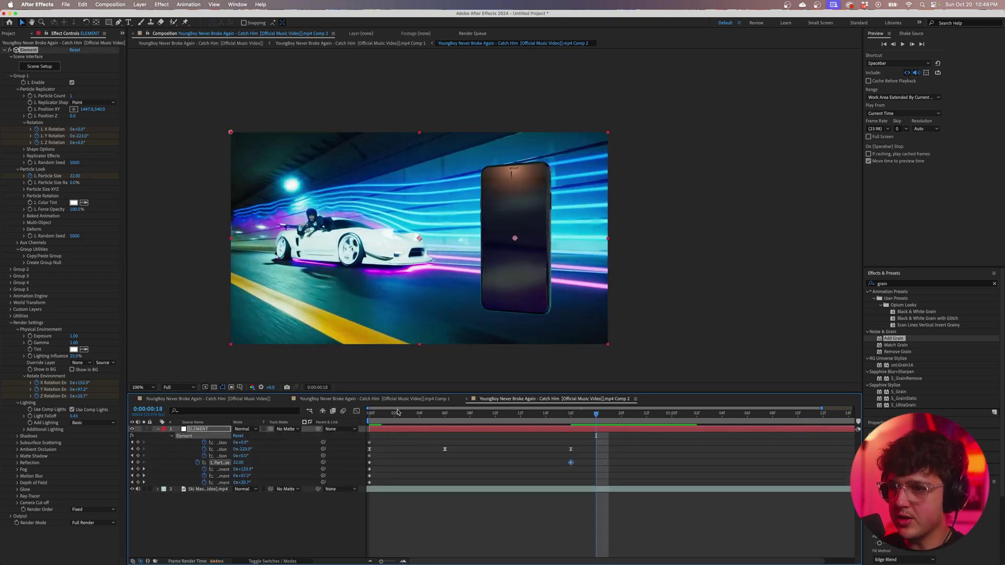
left_click(383, 414)
key("space")
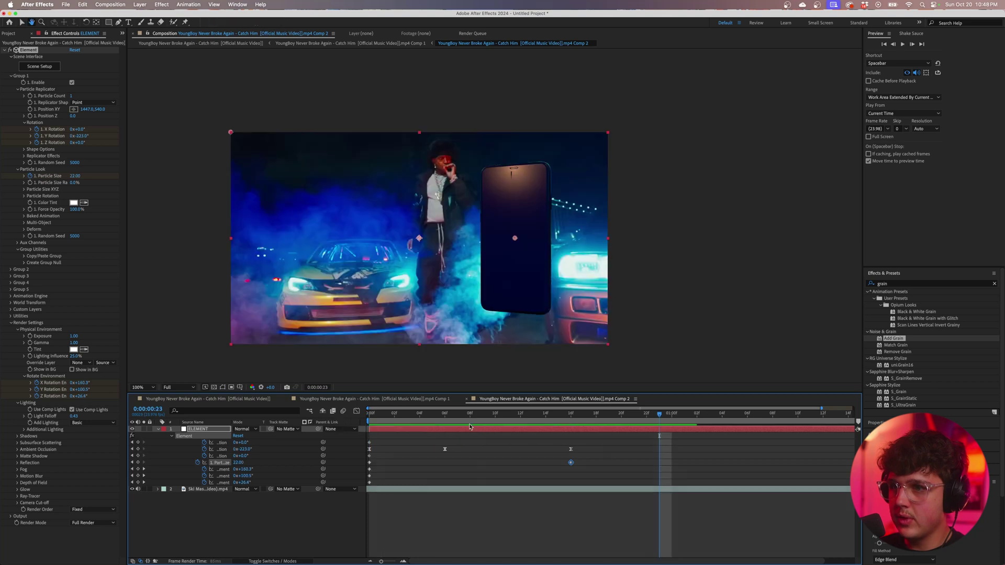
Delete the phone's last Y Rotation keyframe and move the second Particle Size keyframe to frame 8
left_click_drag(445, 414, 369, 414)
left_click_drag(589, 446, 373, 466)
key("Delete")
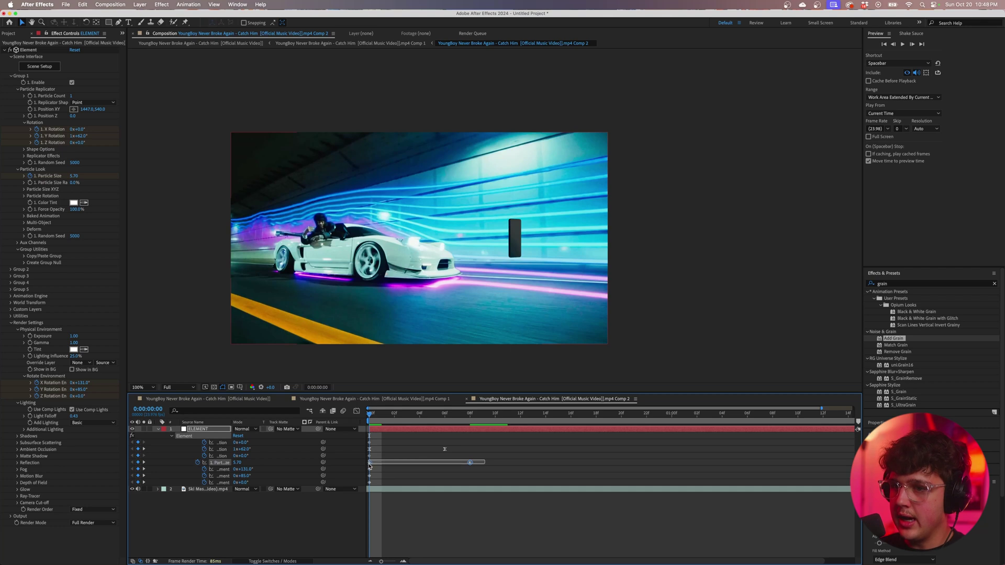
Apply Easy Ease to both Particle Size keyframes and play the composition from the start
right_click(369, 463)
mouse_move(413, 548)
left_click(483, 506)
key("space")
left_click_drag(403, 413, 326, 426)
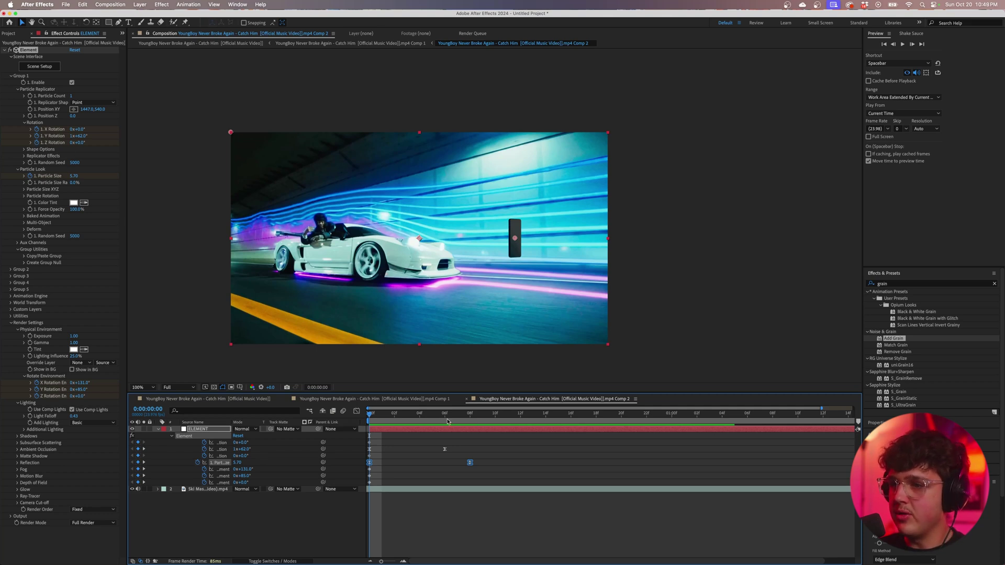
Set the phone's X Rotation to 14° and Z Rotation to 12° near the composition's end, and preview the tilt
left_click_drag(454, 418, 850, 419)
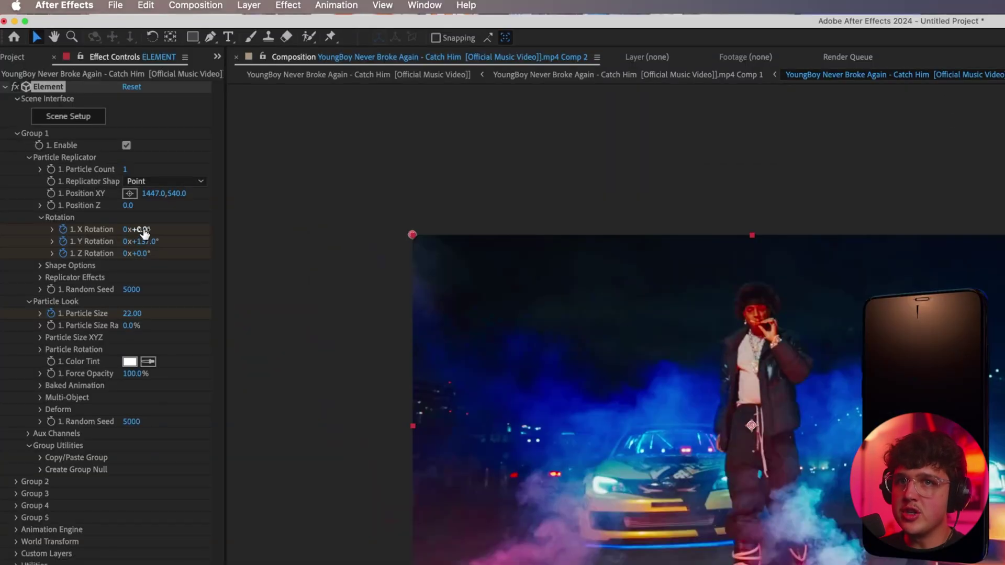
left_click_drag(145, 234, 160, 244)
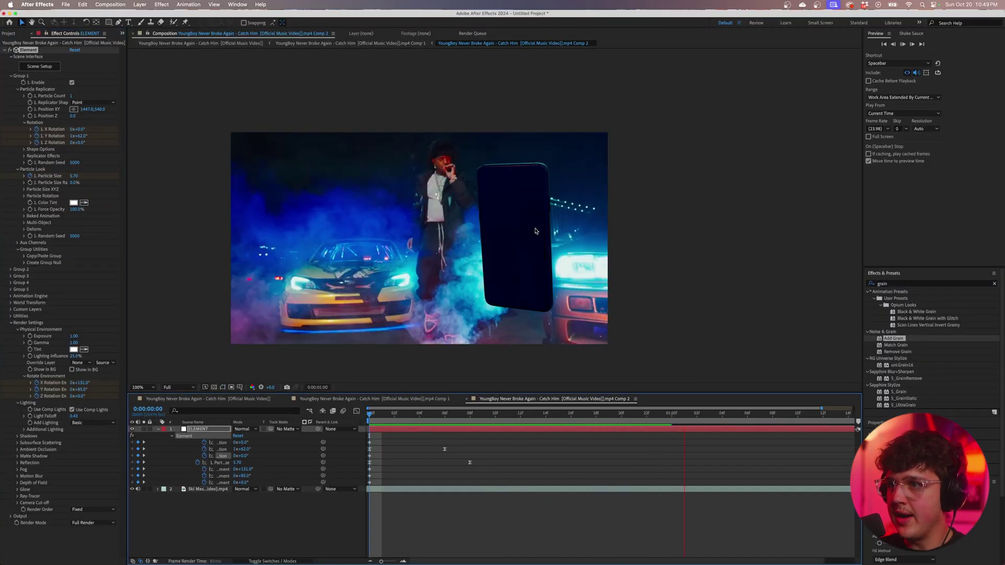
key("space")
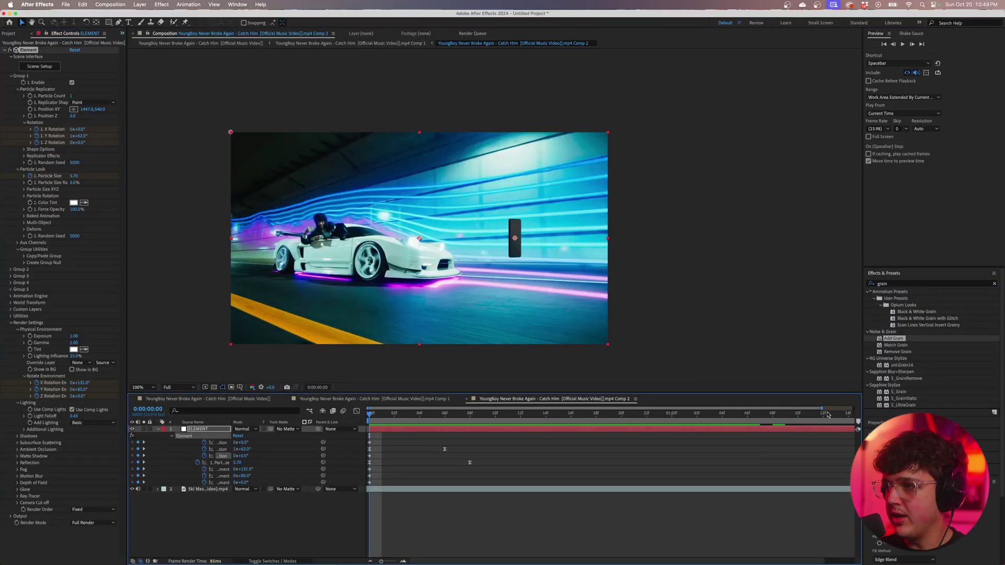
Shorten the work area to end at frame 22 and move the ending phone and environment rotation keyframes to that frame
left_click_drag(821, 408, 769, 420)
left_click_drag(581, 414, 632, 425)
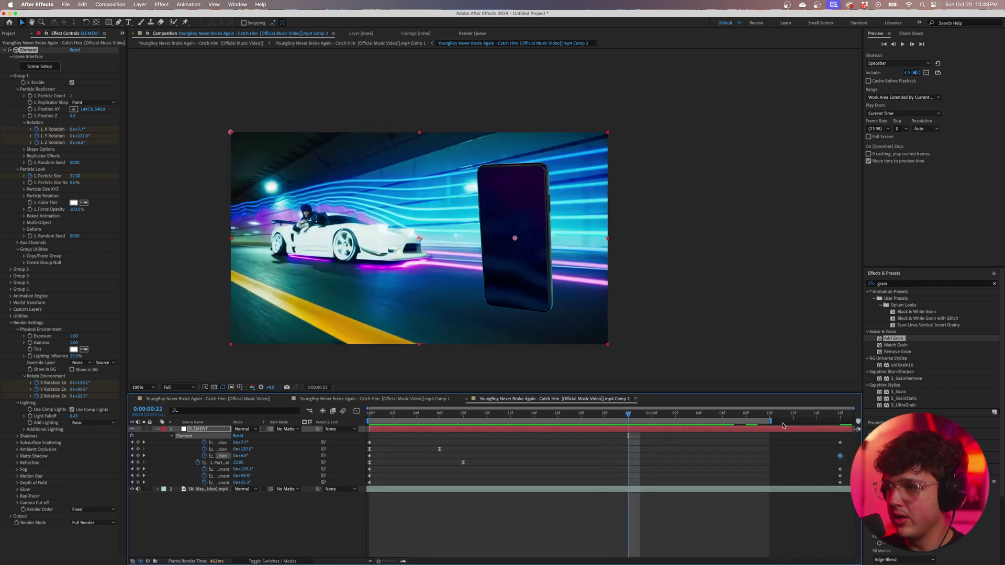
key("n")
left_click_drag(826, 439, 848, 487)
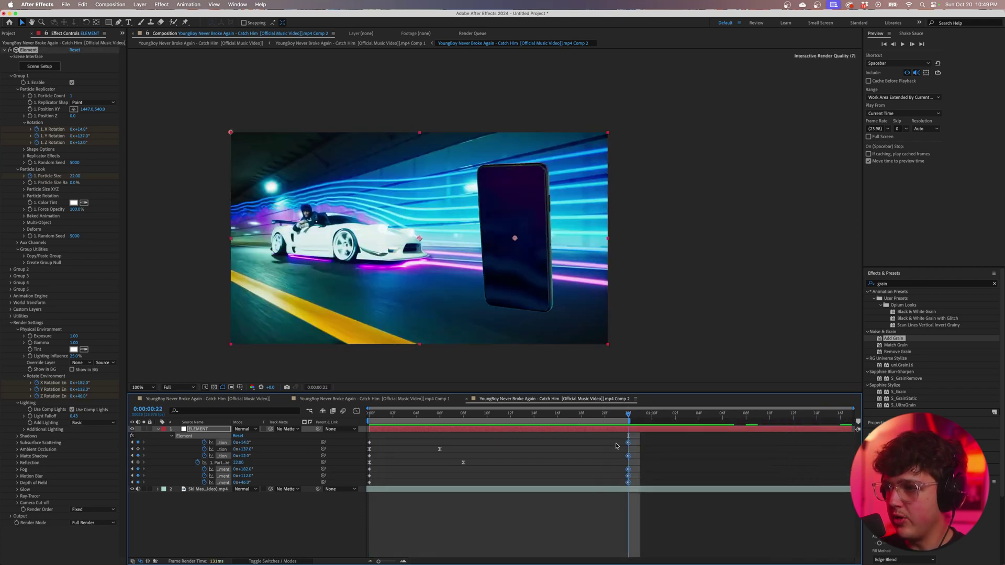
Turn on Motion Blur in Element's render settings and scrub through the spin to check the blur
key("space")
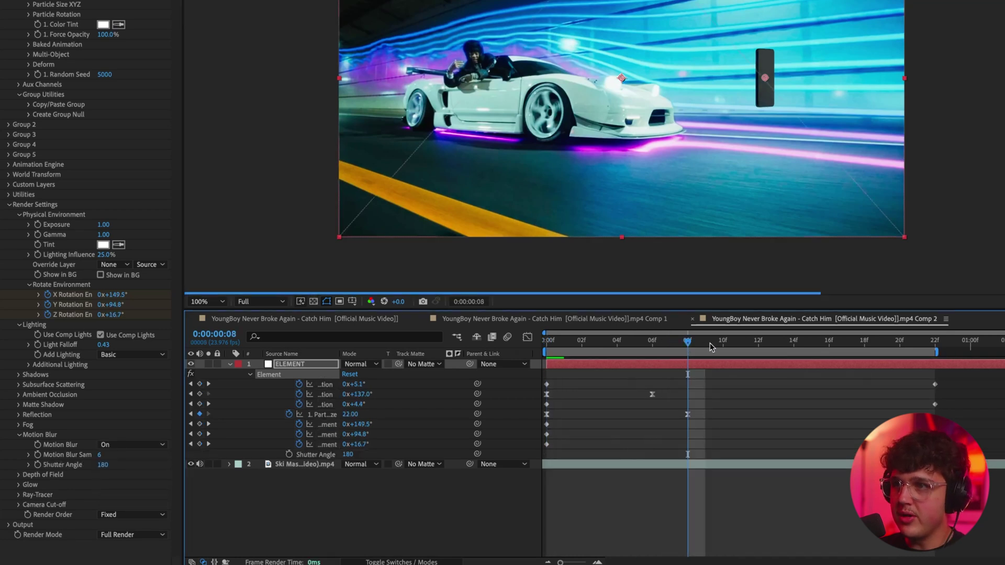
left_click(637, 341)
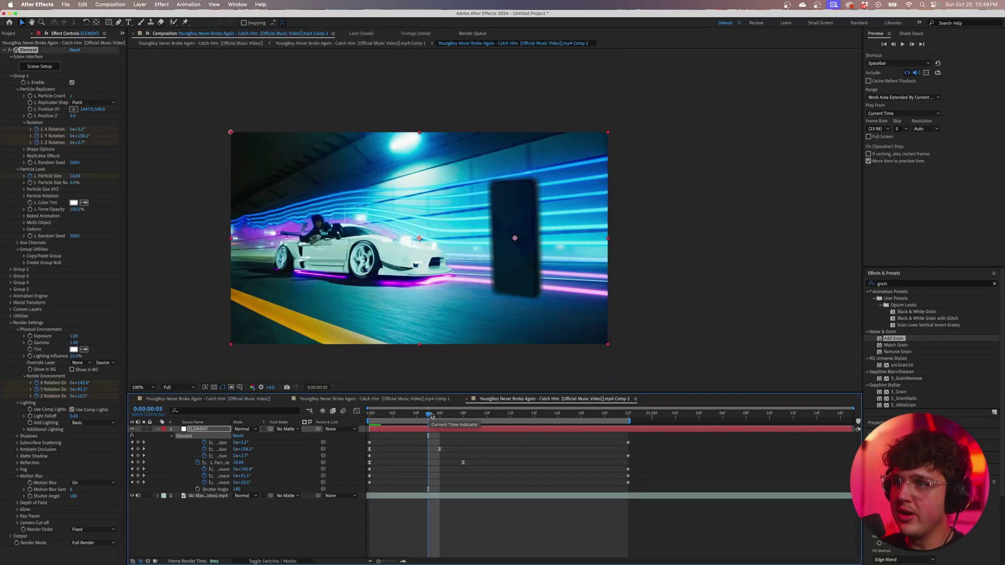
left_click_drag(432, 416, 581, 416)
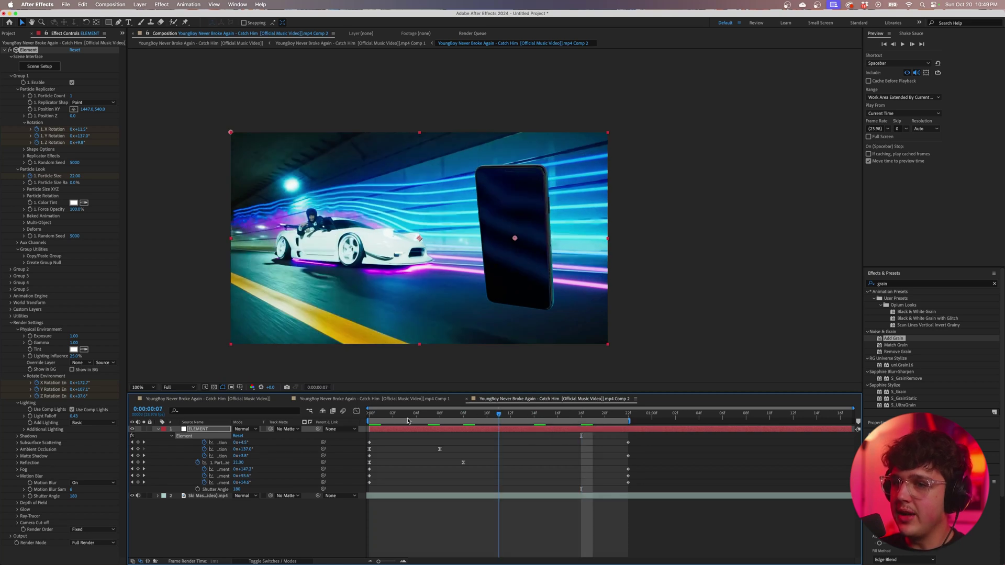
key("Home")
left_click(82, 485)
left_click(87, 509)
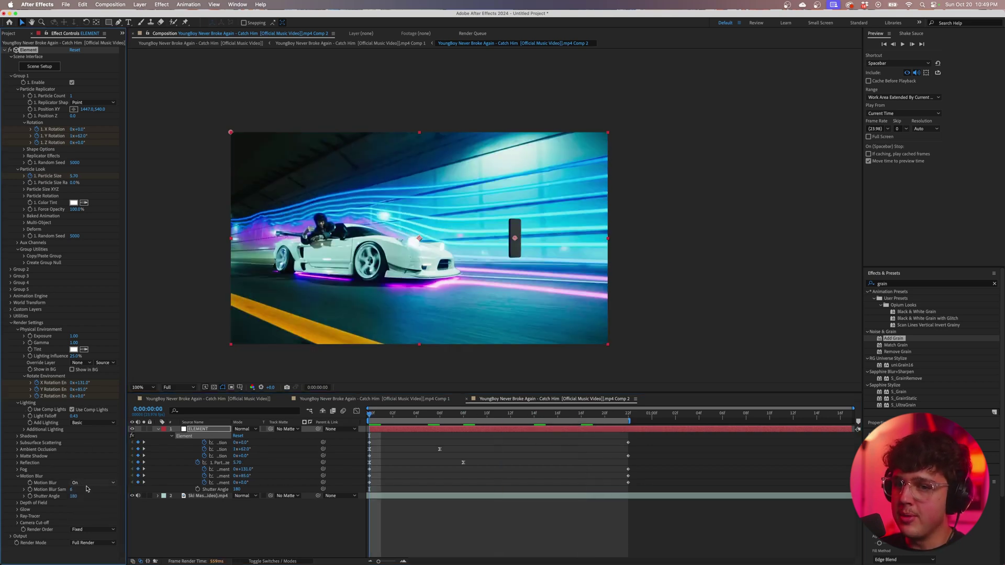
left_click(19, 476)
Apply RSMB Pro to the ELEMENT layer, and add Gaussian Blur to both the ELEMENT and footage layers
left_click_drag(901, 284, 231, 428)
type("rsmb")
left_click_drag(474, 414, 568, 415)
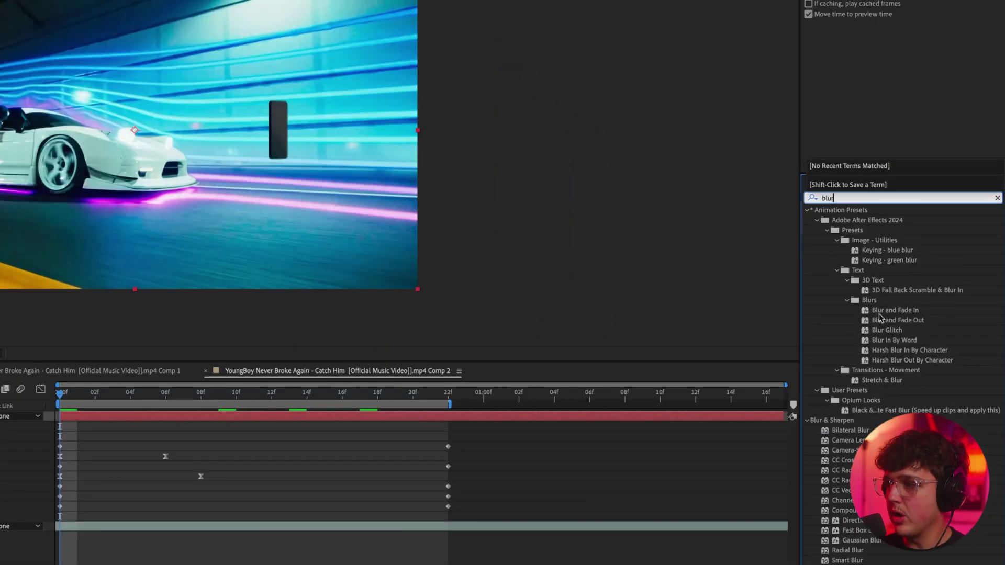
scroll(903, 366, "down", 1)
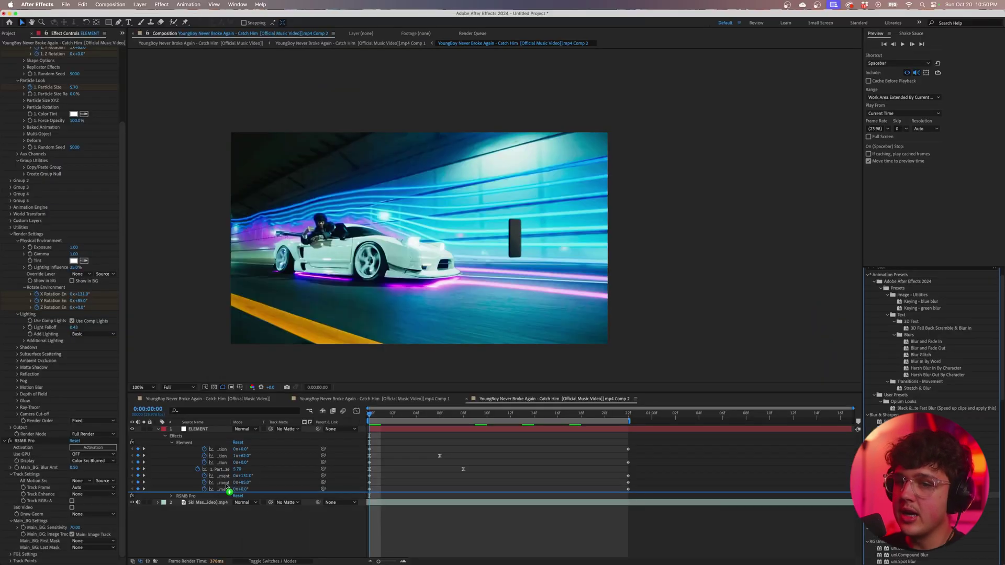
left_click_drag(857, 517, 758, 517)
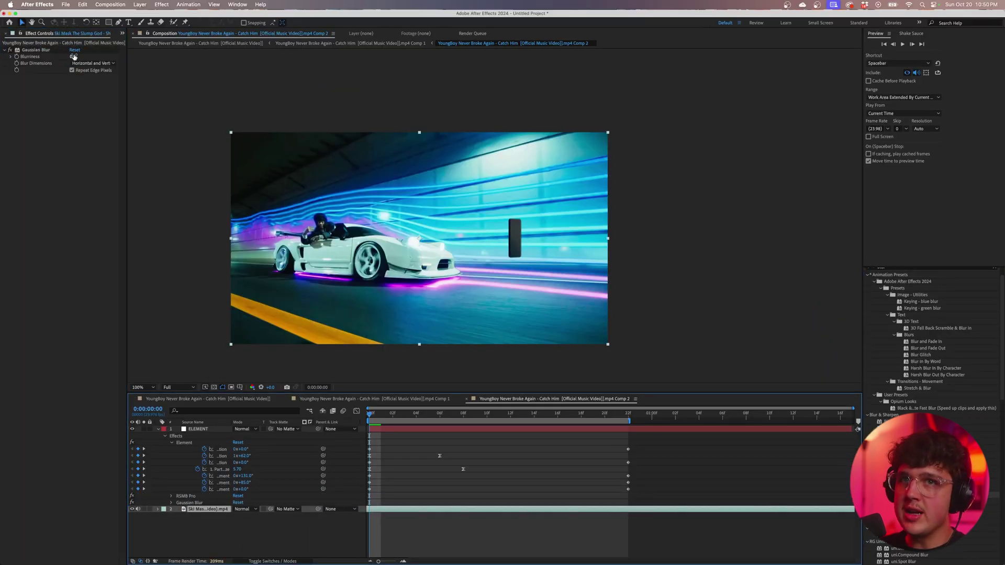
Try adjusting the Gaussian Blur Blurriness on the ELEMENT layer and scrub towards frame 8 to compare
left_click(204, 430)
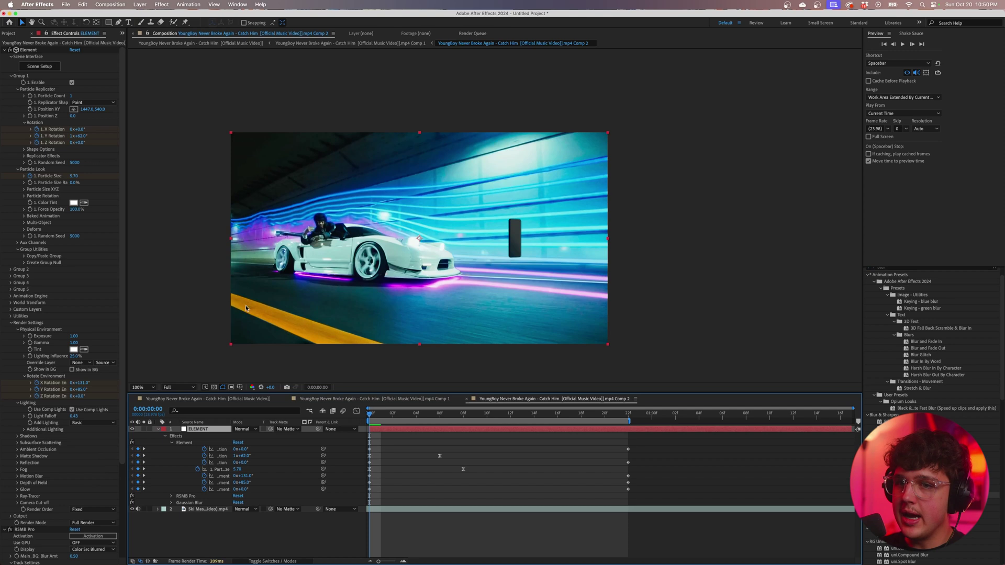
scroll(104, 511, "down", 5)
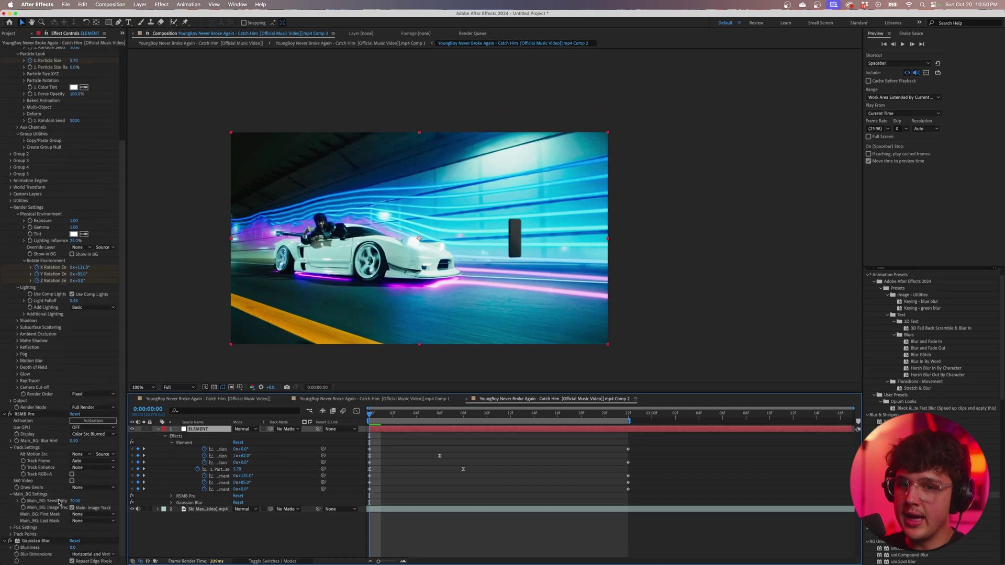
left_click_drag(72, 548, 78, 548)
left_click(74, 548)
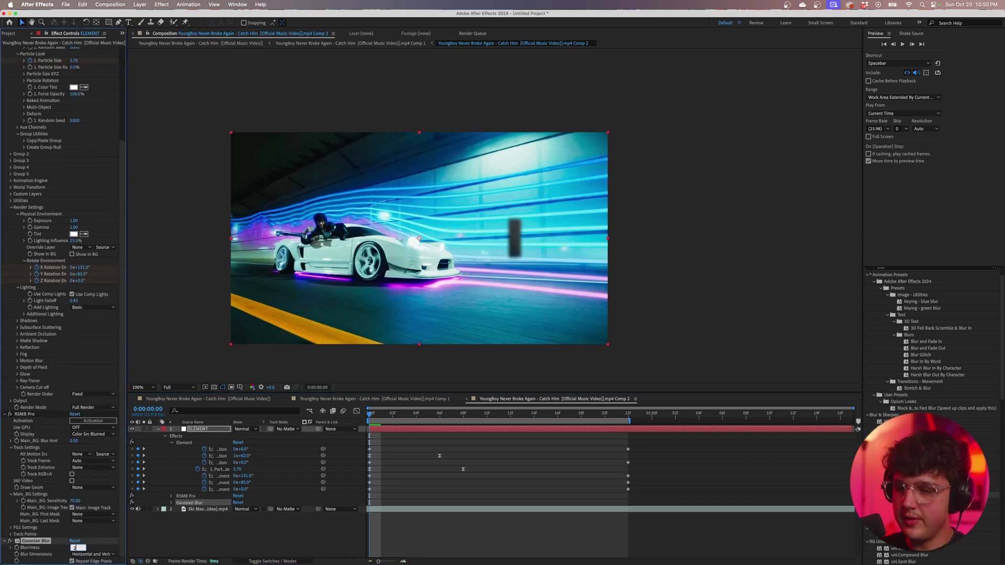
left_click_drag(369, 415, 450, 417)
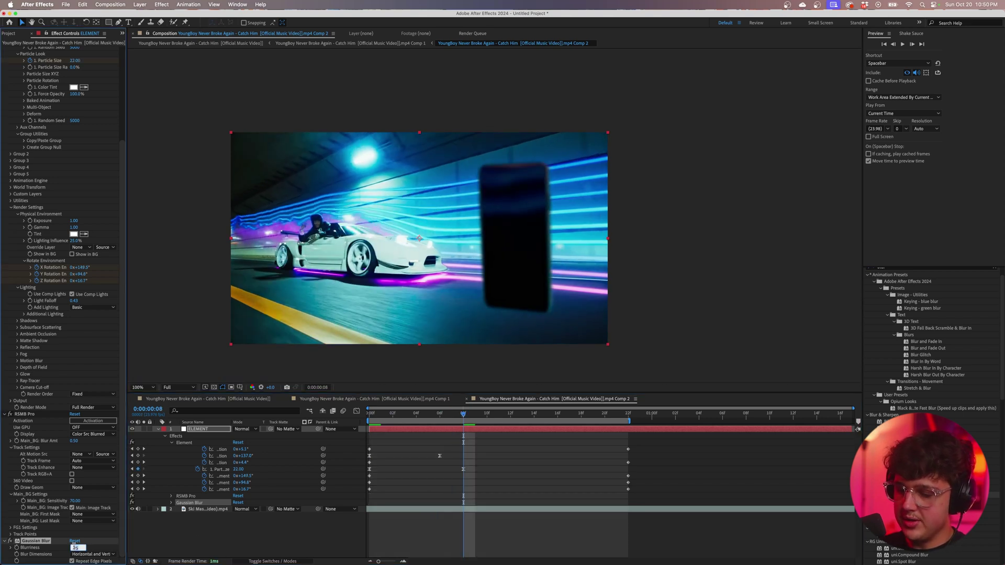
Keyframe the footage layer's Gaussian Blur Blurriness from 0 at the first frame to a blurred background at frame 8
left_click(209, 510)
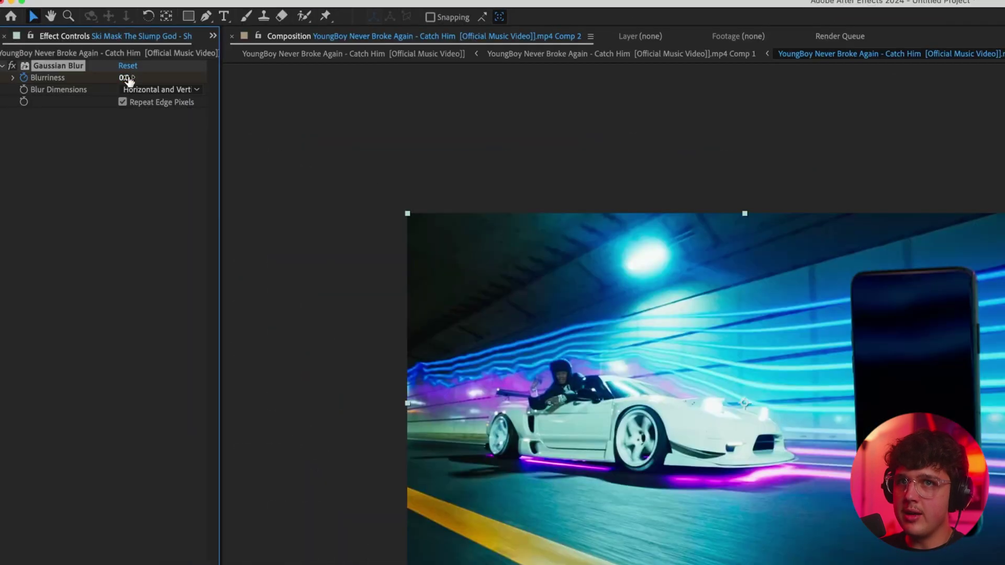
key("Return")
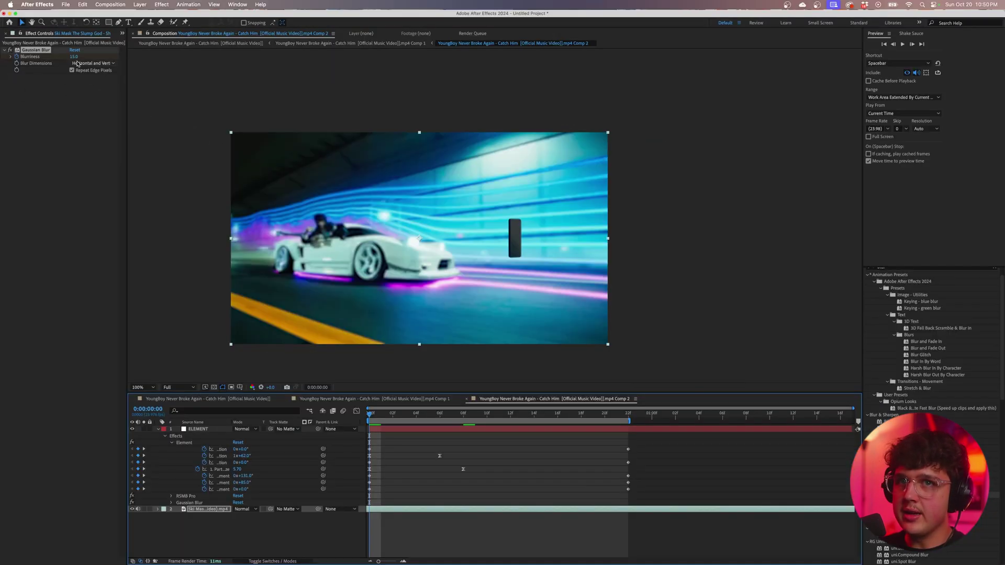
left_click(126, 78)
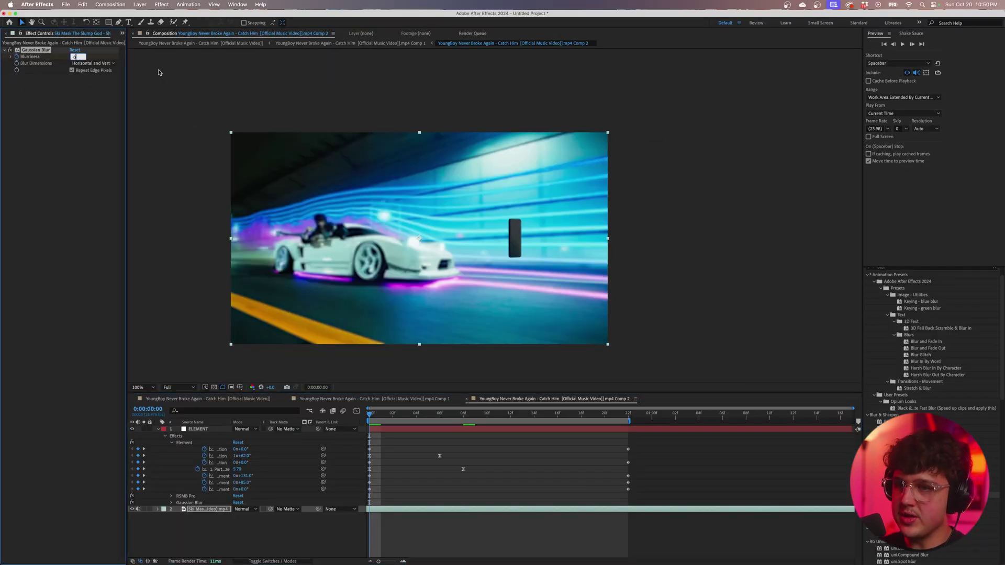
key("Return")
Play the work area from the start to check the phone's spin and growth against the blurring background
left_click_drag(392, 414, 361, 418)
key("space")
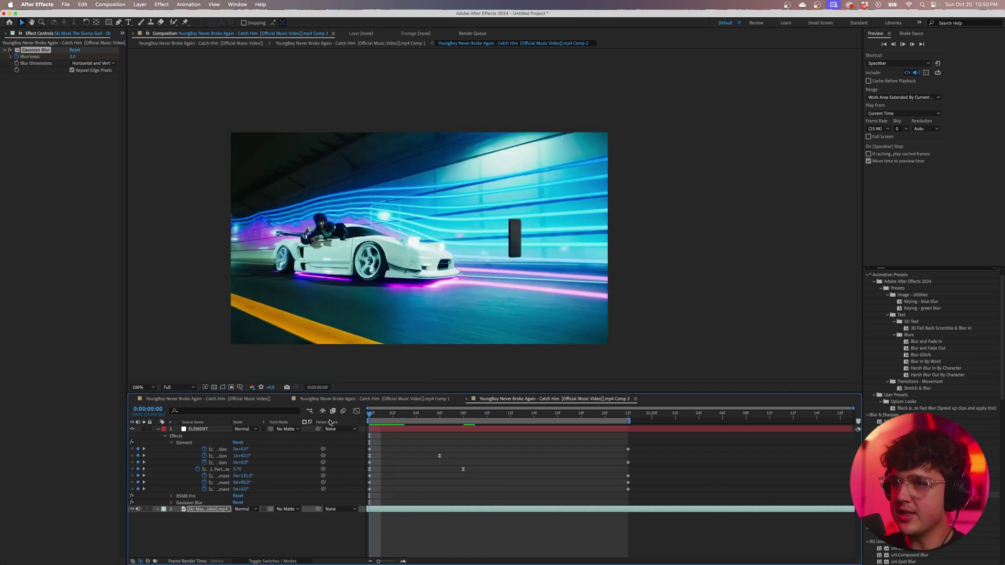
key("space")
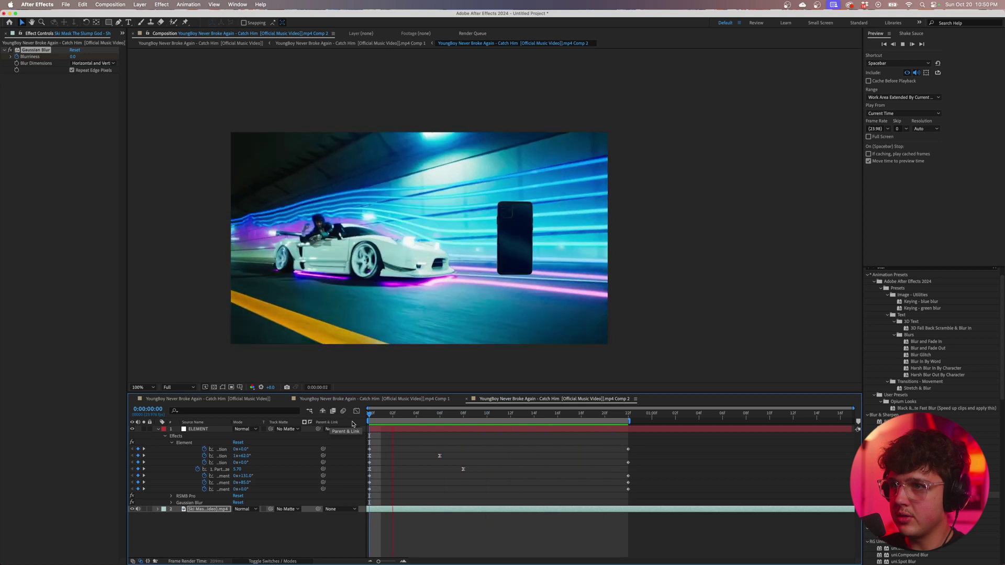
left_click(381, 414)
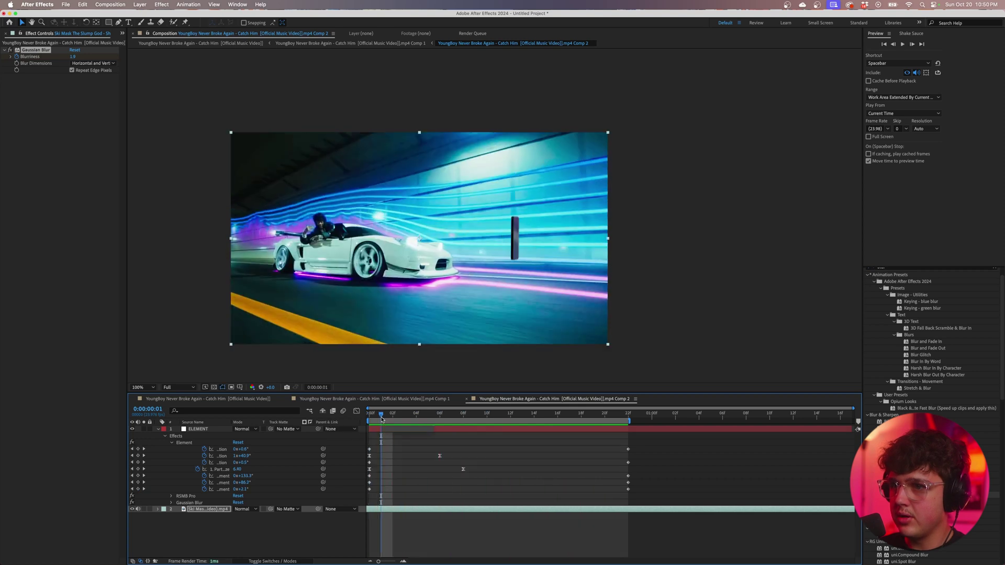
key("space")
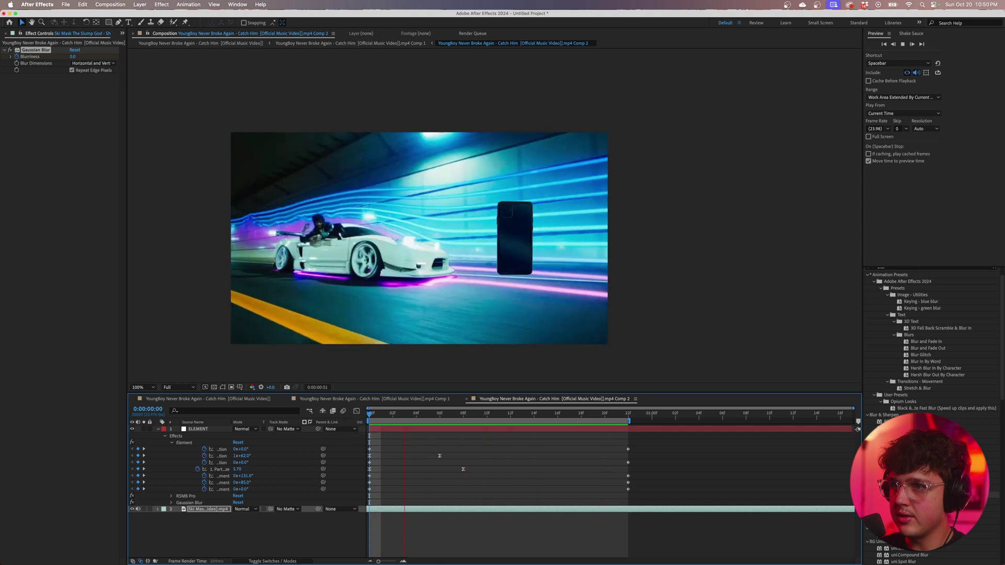
Stop playback, go to frame 13, and apply Lumetri Color to the ELEMENT layer above the Element effect
key("space")
left_click_drag(471, 425, 522, 422)
left_click(216, 430)
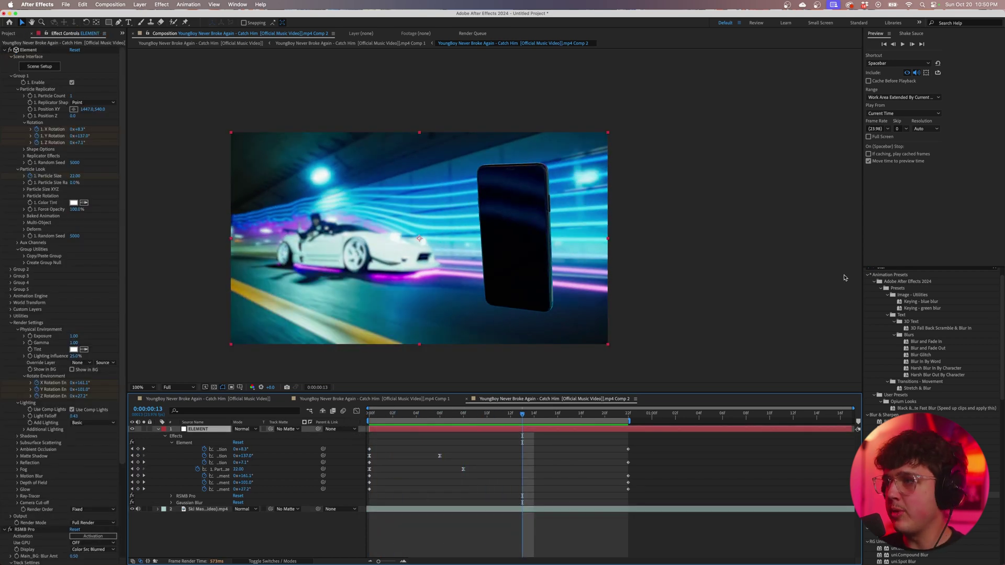
scroll(917, 337, "up", 3)
left_click(877, 285)
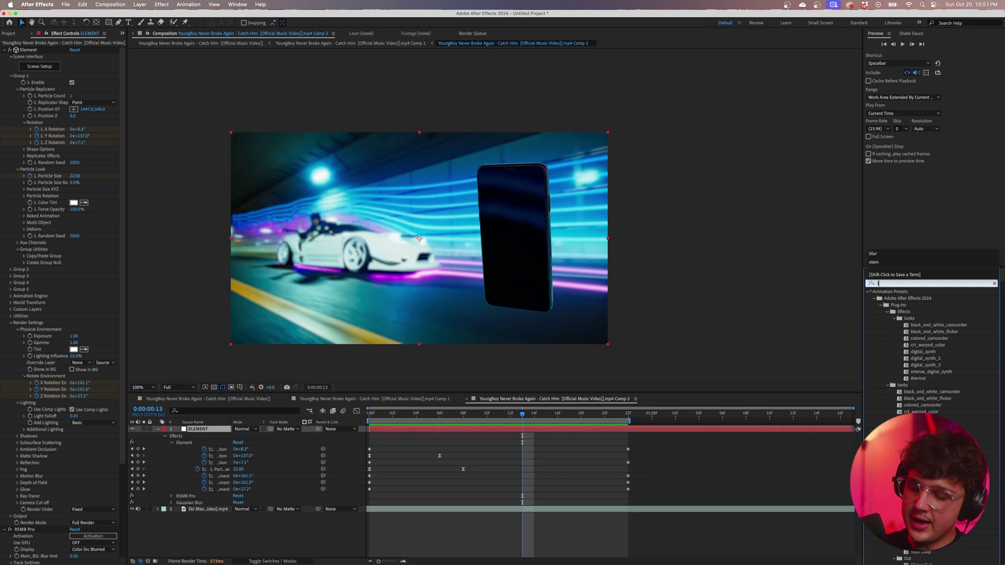
left_click(921, 283)
type("lumetri")
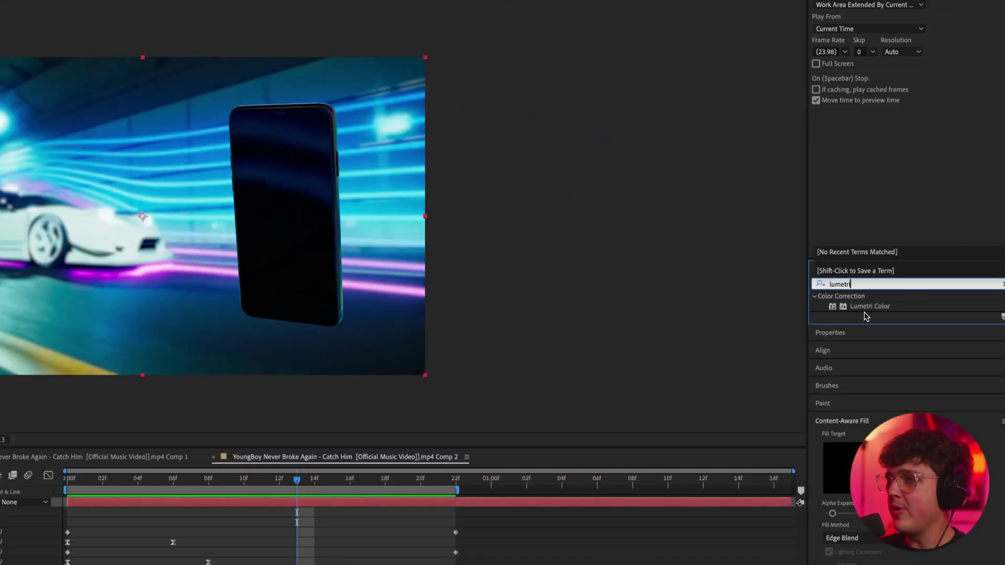
left_click_drag(863, 308, 0, 139)
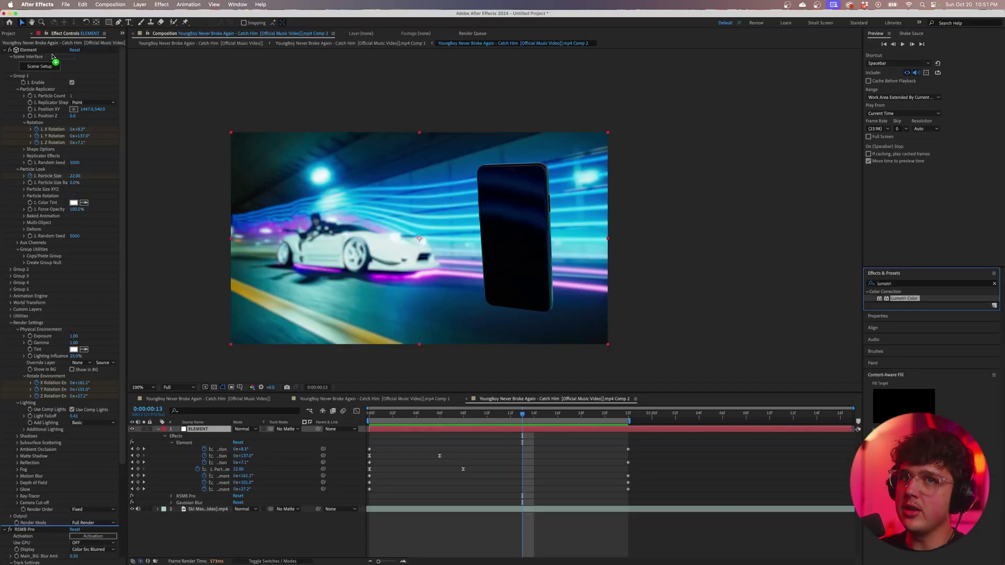
left_click_drag(51, 55, 9, 57)
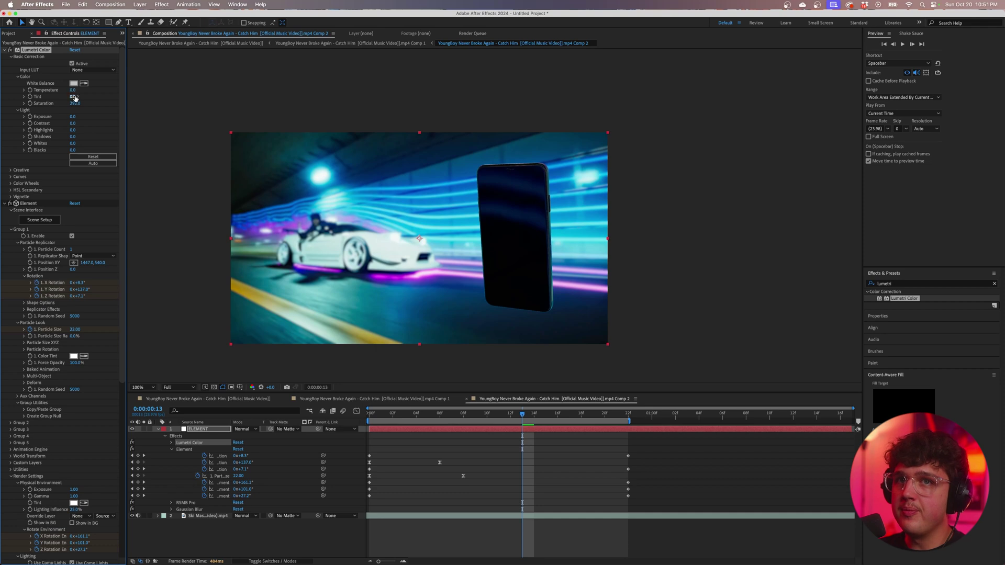
Set Lumetri Color's Saturation to 292 and Exposure to 2.8, and compare the phone's look at frames 6 and 10
left_click(487, 414)
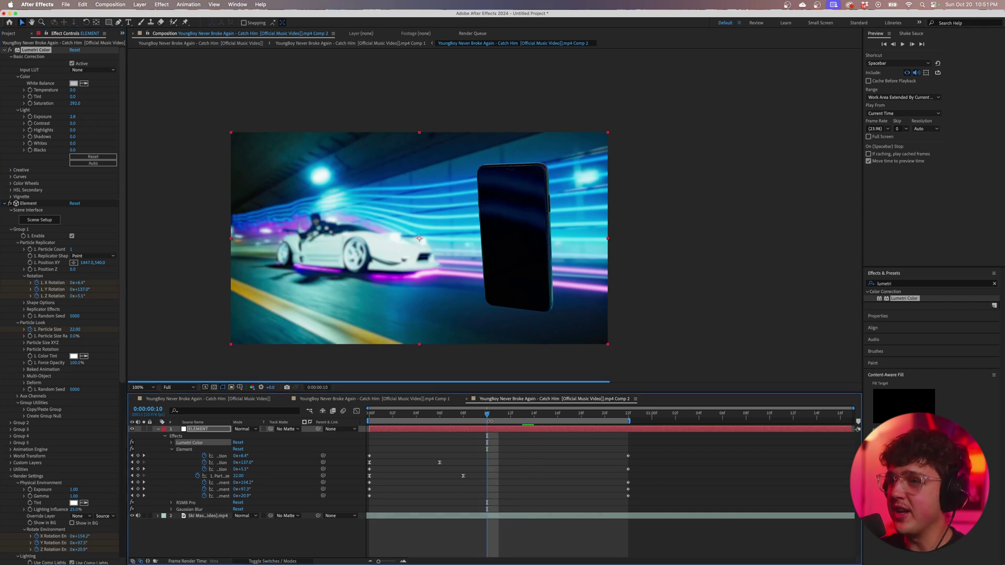
left_click(440, 414)
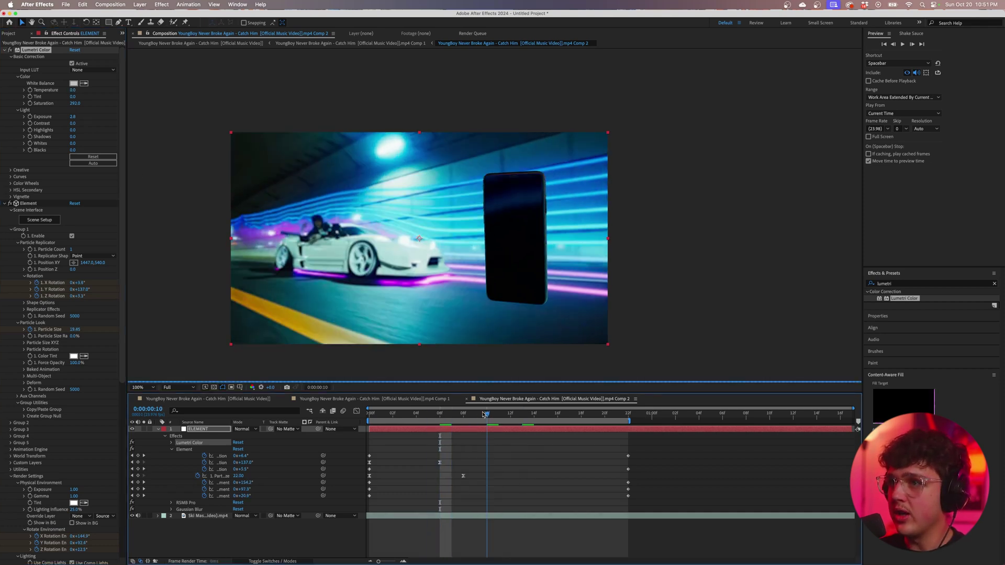
left_click(487, 413)
key("period")
scroll(680, 304, "up", 2)
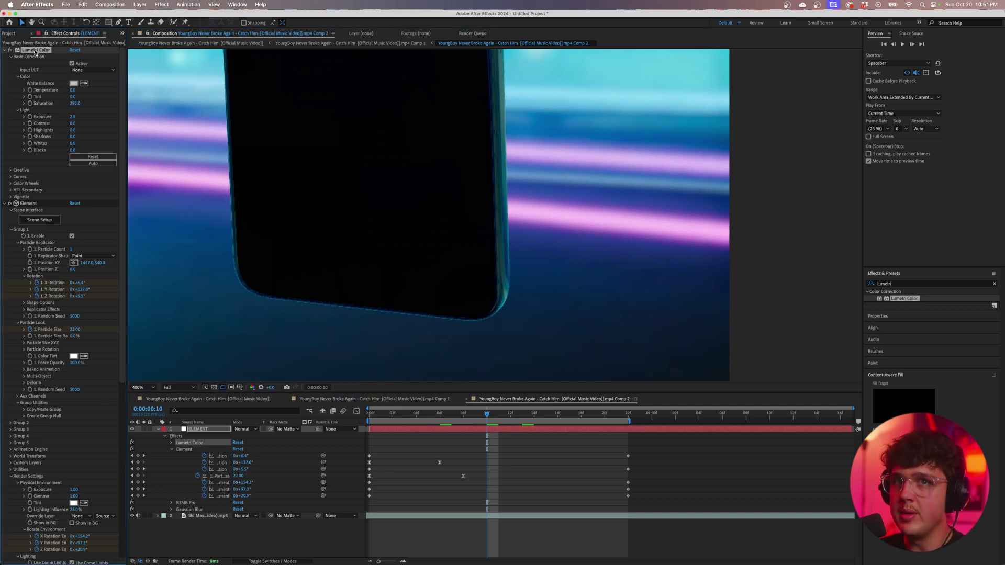
Move Lumetri Color below the Element effect, directly above RSMB Pro, in the ELEMENT layer's effect order
left_click_drag(55, 469, 54, 536)
scroll(65, 488, "down", 4)
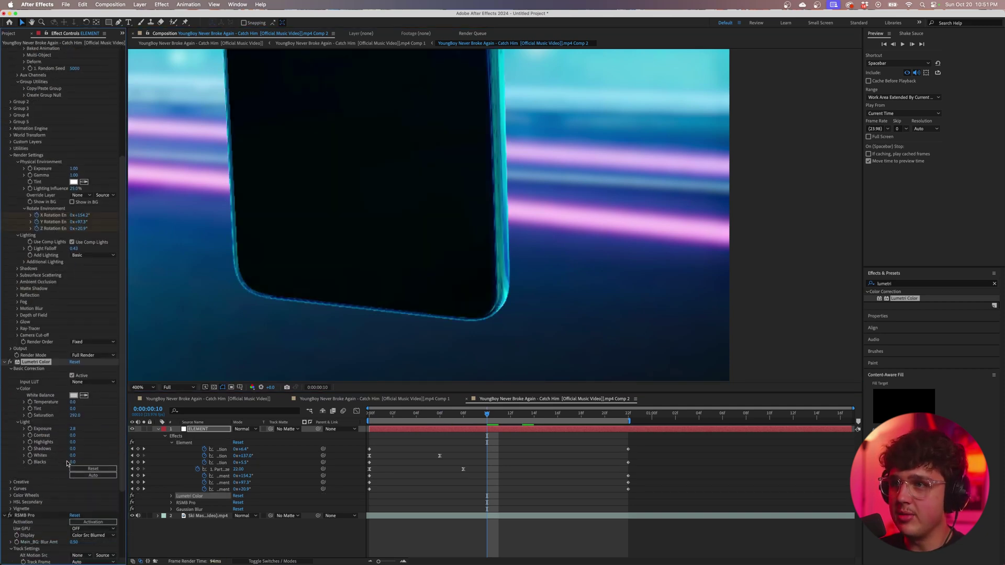
scroll(446, 193, "down", 1)
scroll(445, 194, "down", 2)
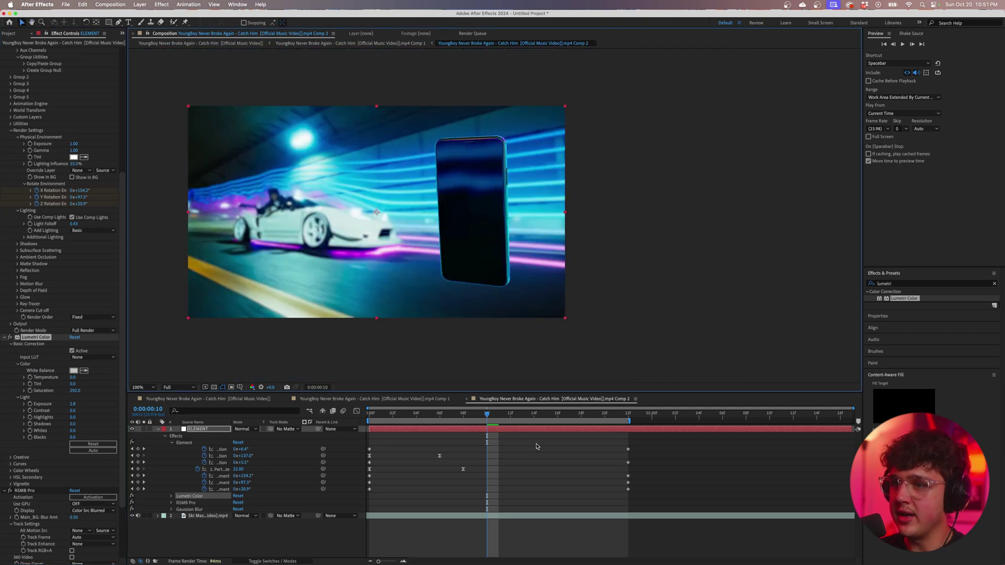
Play the work area from the first frame to check the colour-corrected phone, and stop at frame 17
left_click(569, 416)
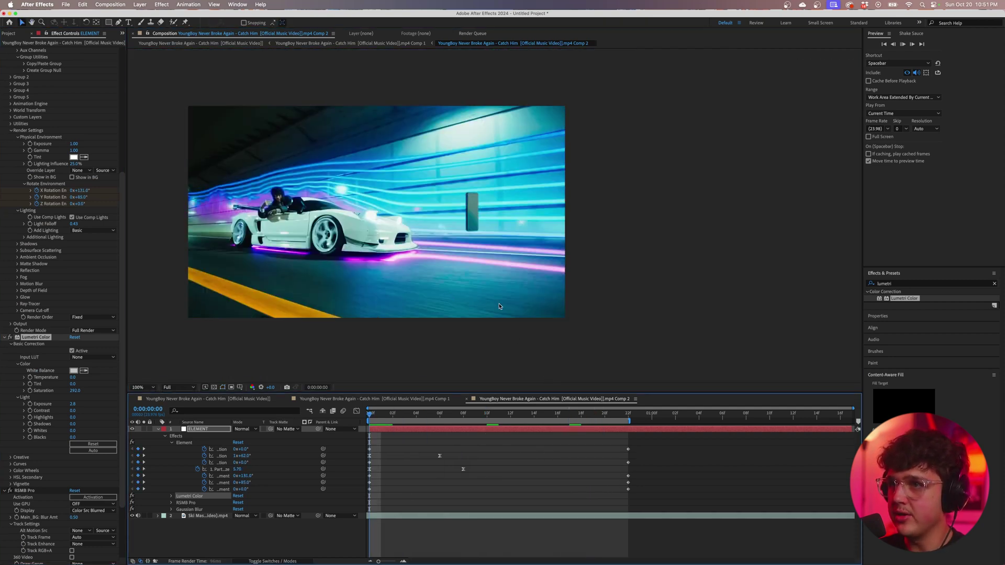
key("space")
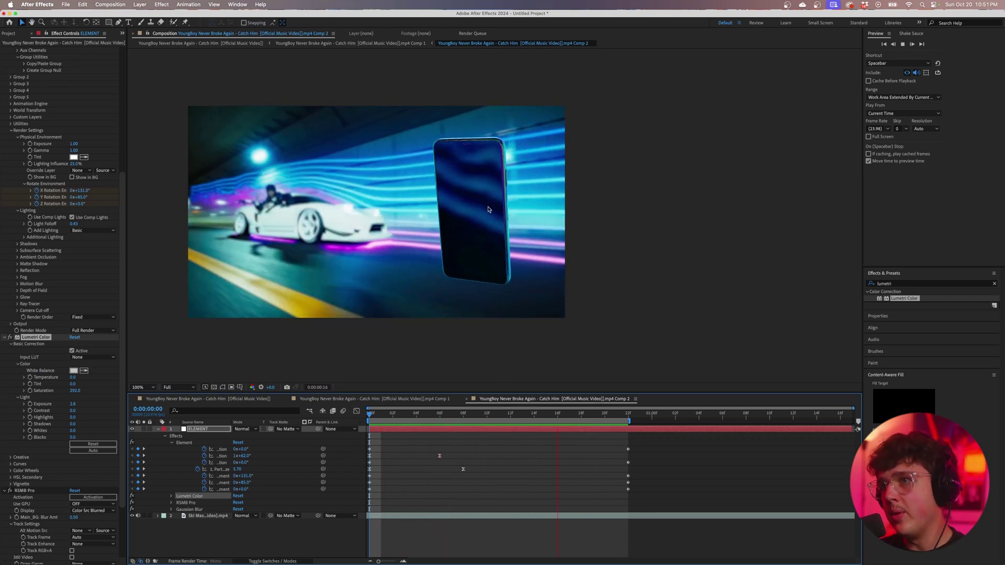
key("space")
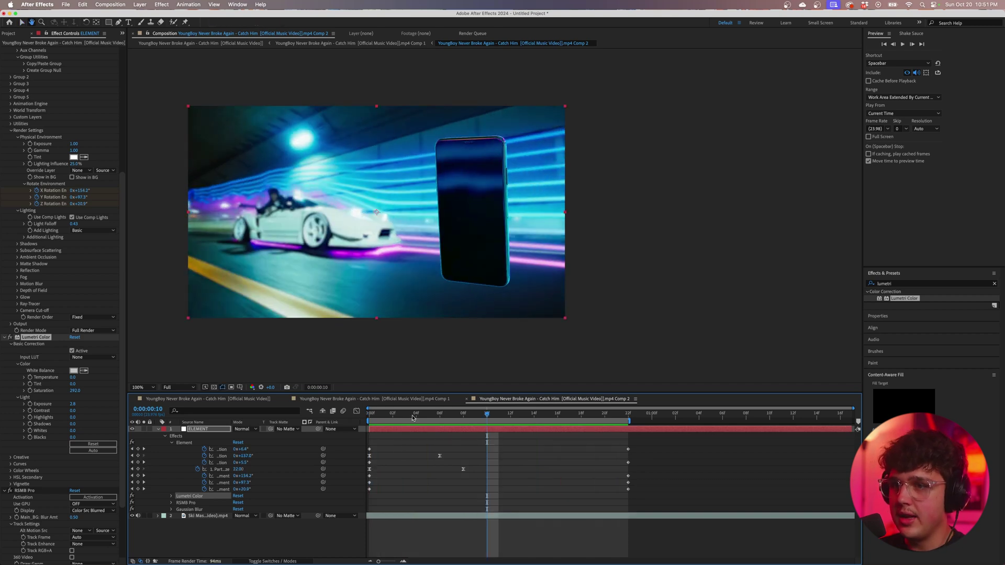
key("space")
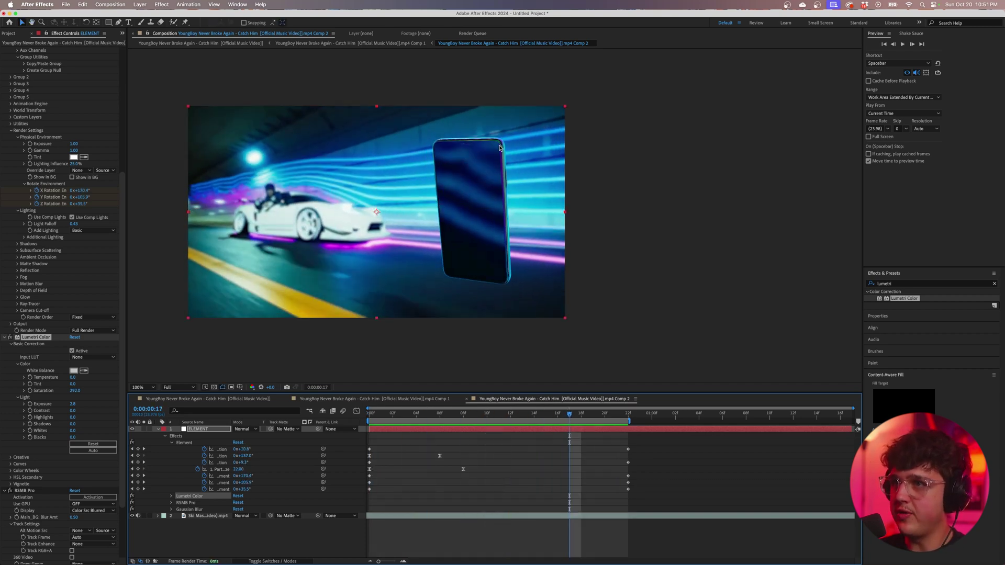
Set Element's custom texture map Layer 1 to None, reassign it to the footage layer, and compare the phone's reflections at frames 17 and 20
left_click(11, 116)
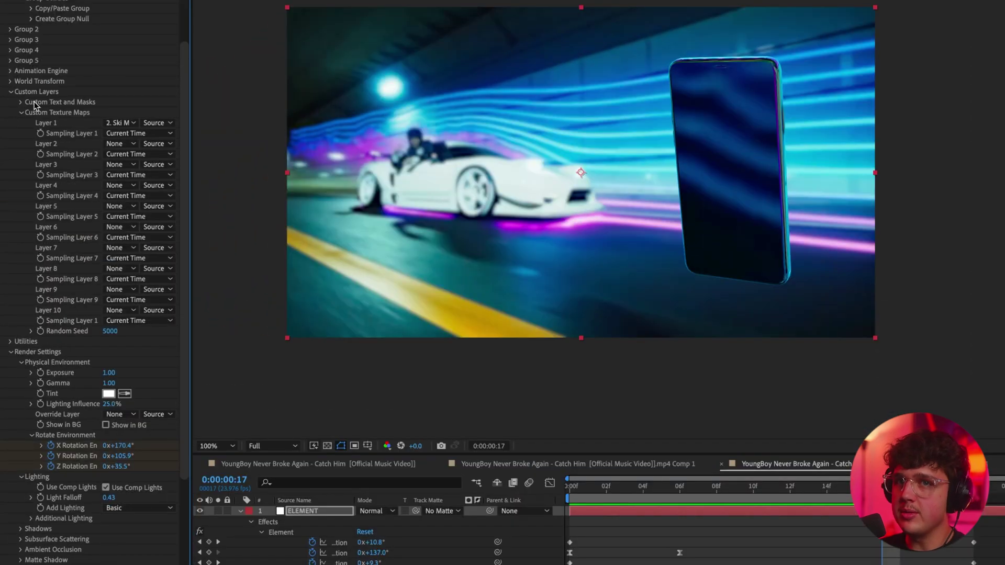
left_click(114, 124)
left_click(136, 171)
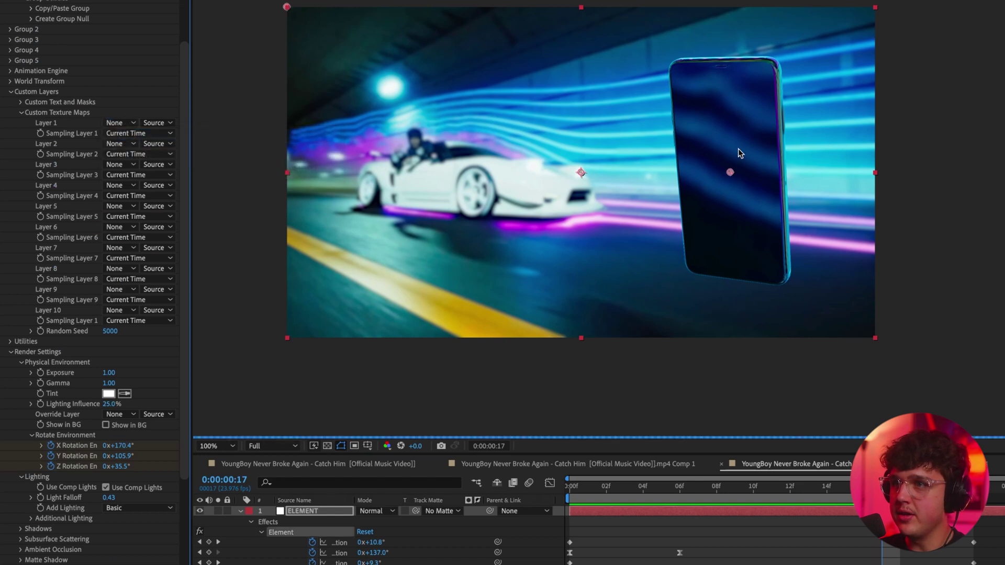
left_click(132, 124)
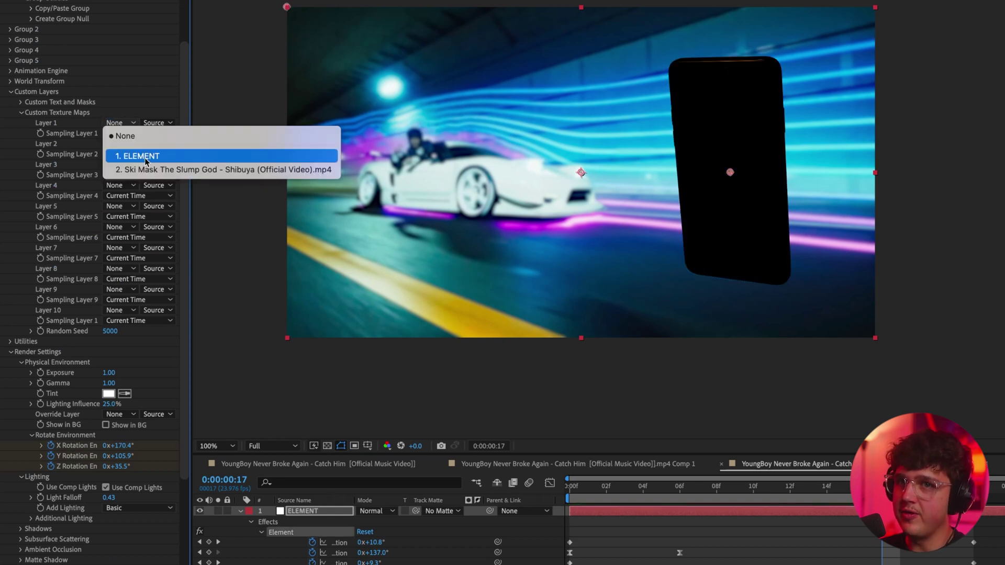
left_click(168, 169)
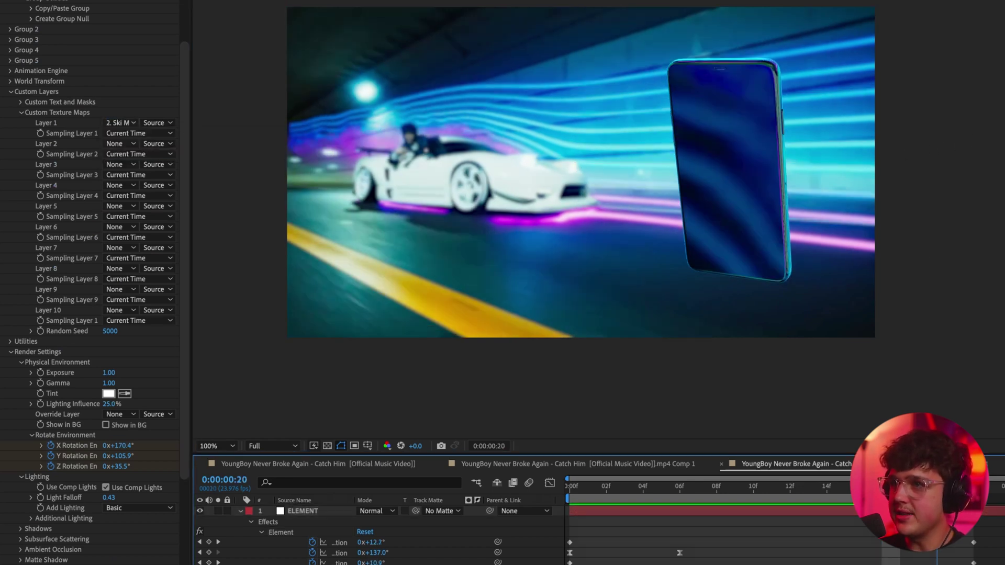
left_click_drag(937, 491, 882, 491)
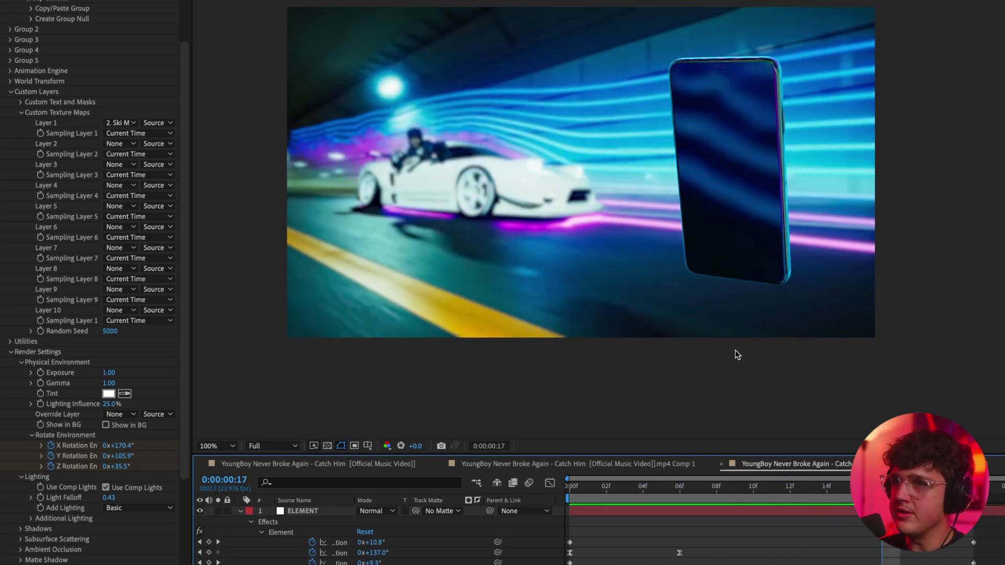